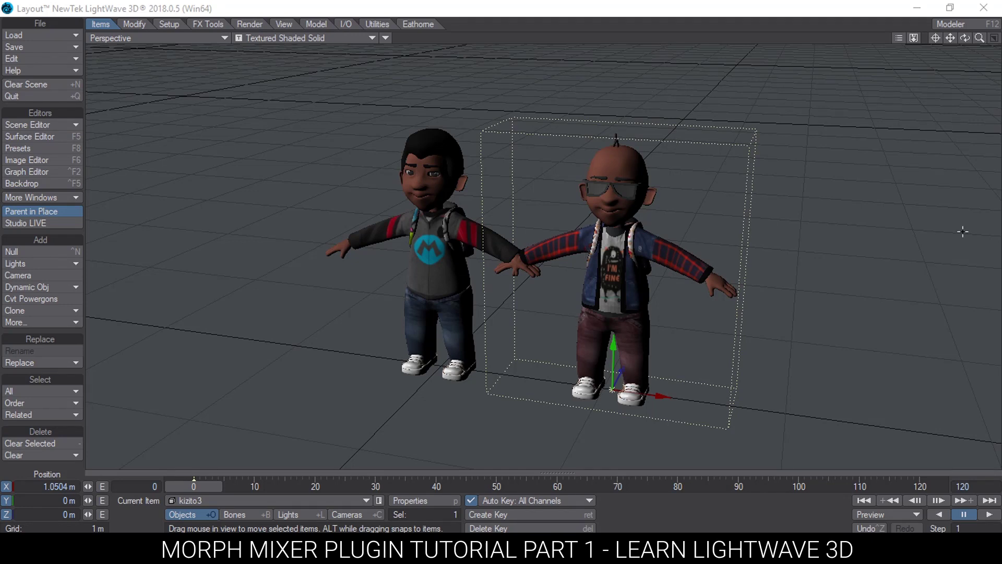
- Add a Morph Mixer modifier to kizito3 in Object Properties
key("p")
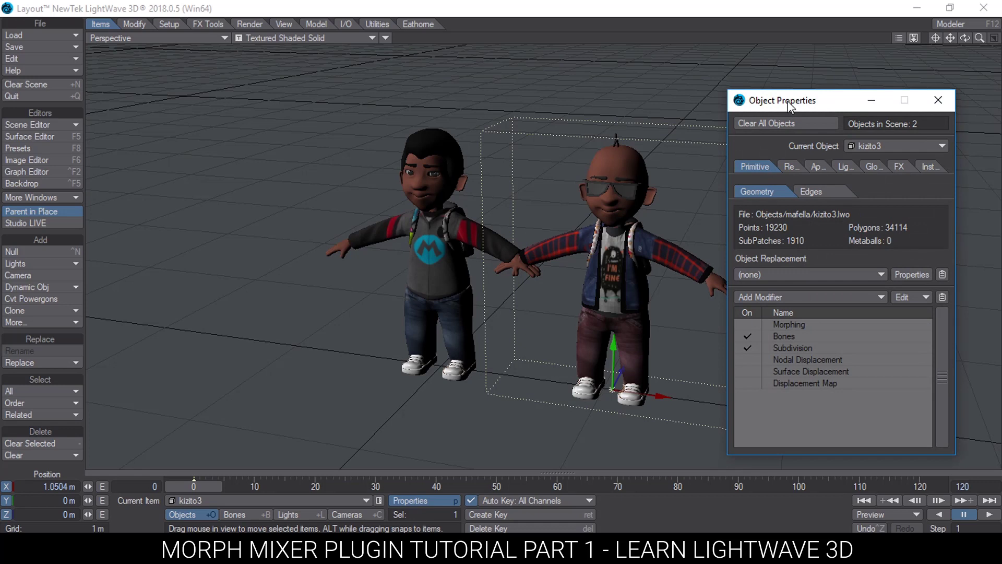
left_click_drag(790, 105, 795, 81)
left_click(826, 272)
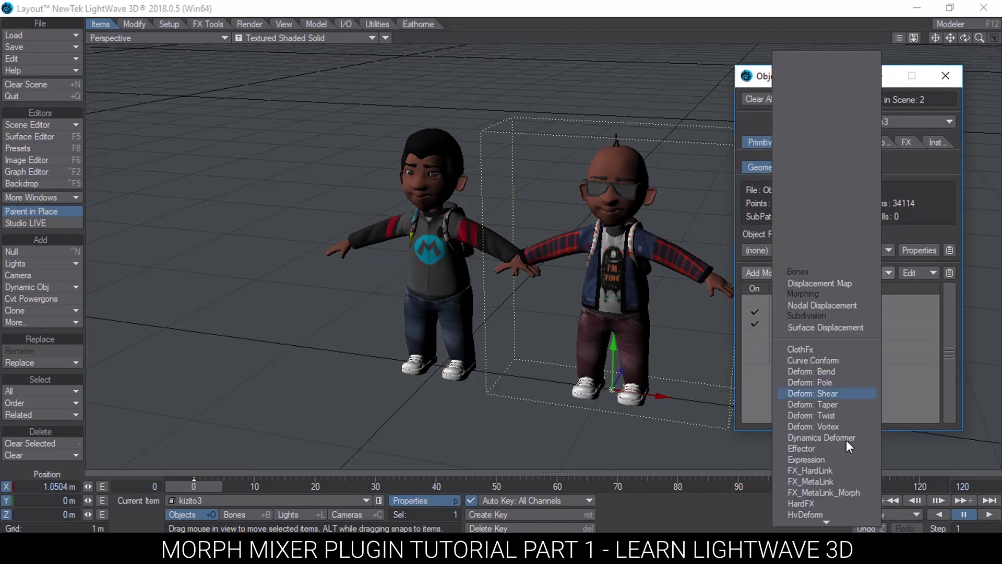
scroll(821, 470, "down", 7)
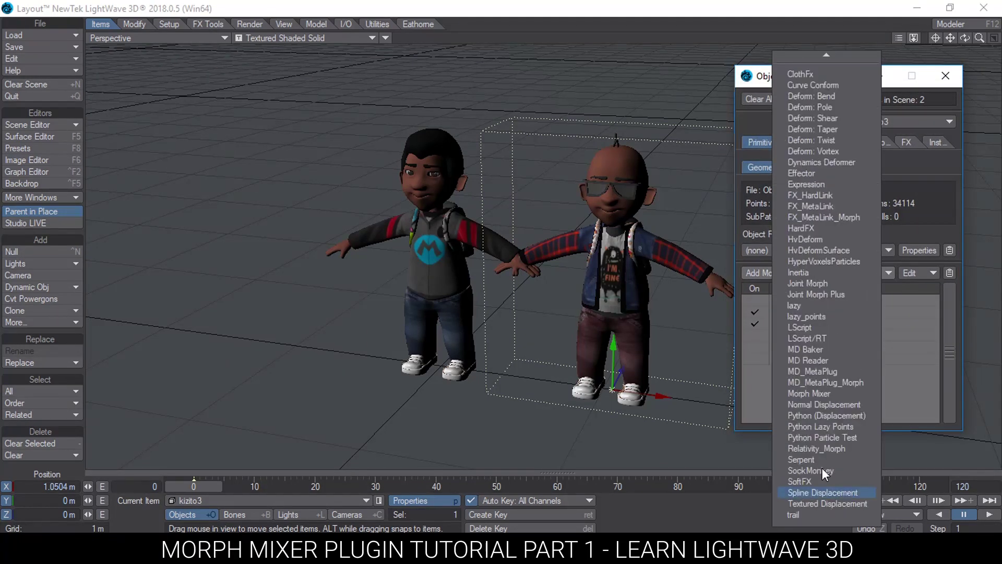
left_click(819, 393)
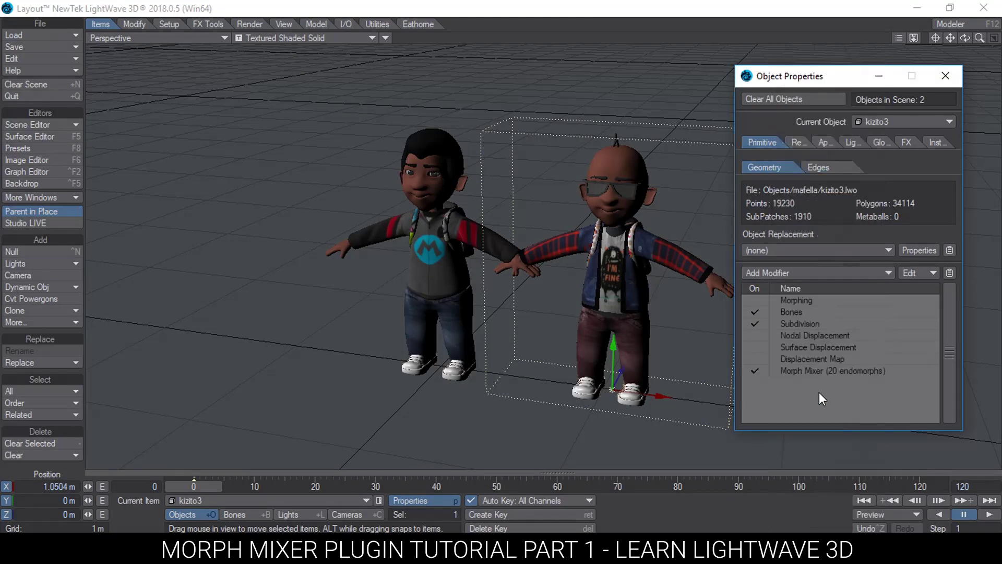
- Select mateyo3 and give it a Morph Mixer modifier as well
left_click(435, 138)
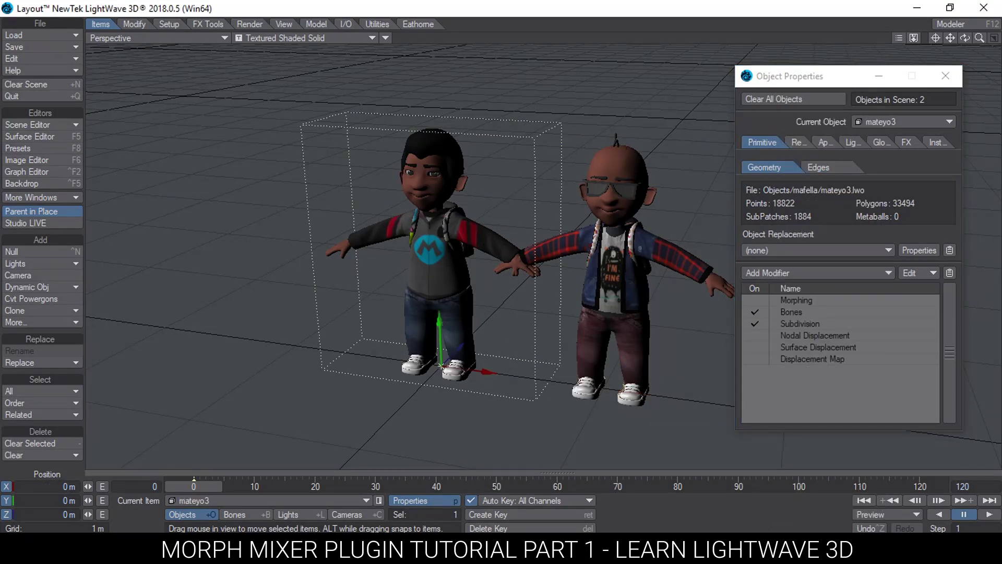
left_click(621, 168)
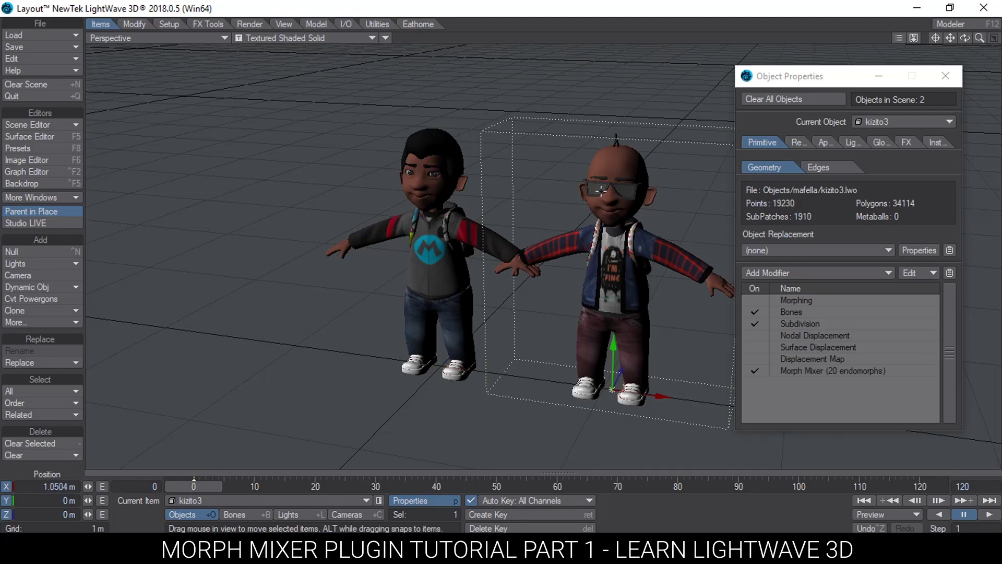
left_click(834, 370)
left_click(418, 153)
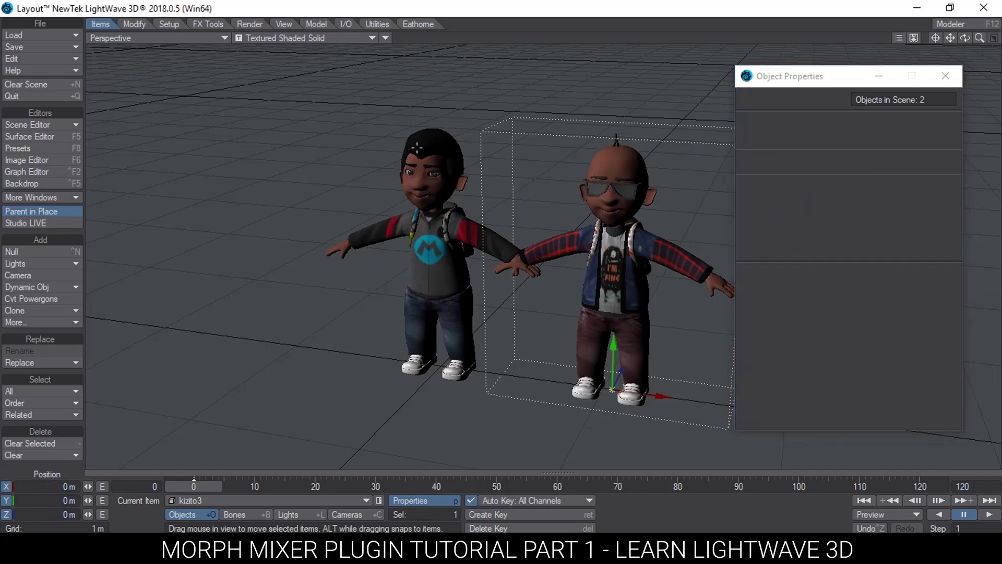
mouse_move(825, 74)
left_mouse_down()
mouse_move(849, 84)
mouse_move(800, 78)
left_mouse_up()
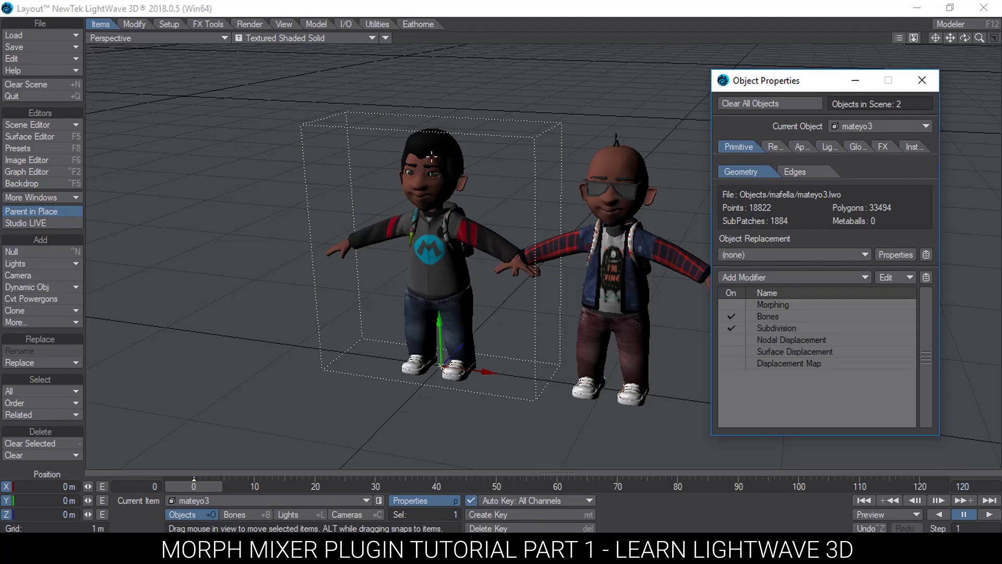
left_click(800, 269)
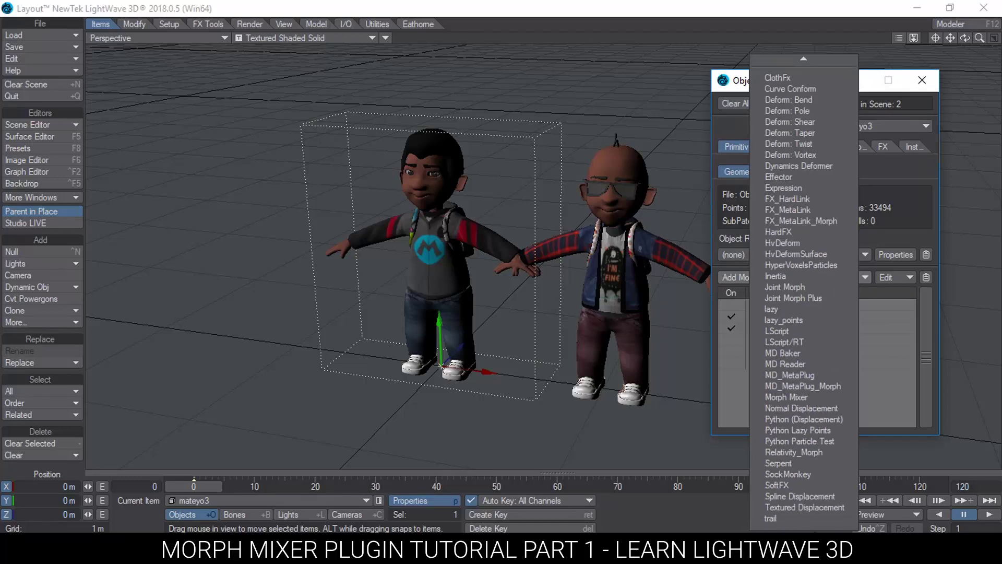
left_click(793, 396)
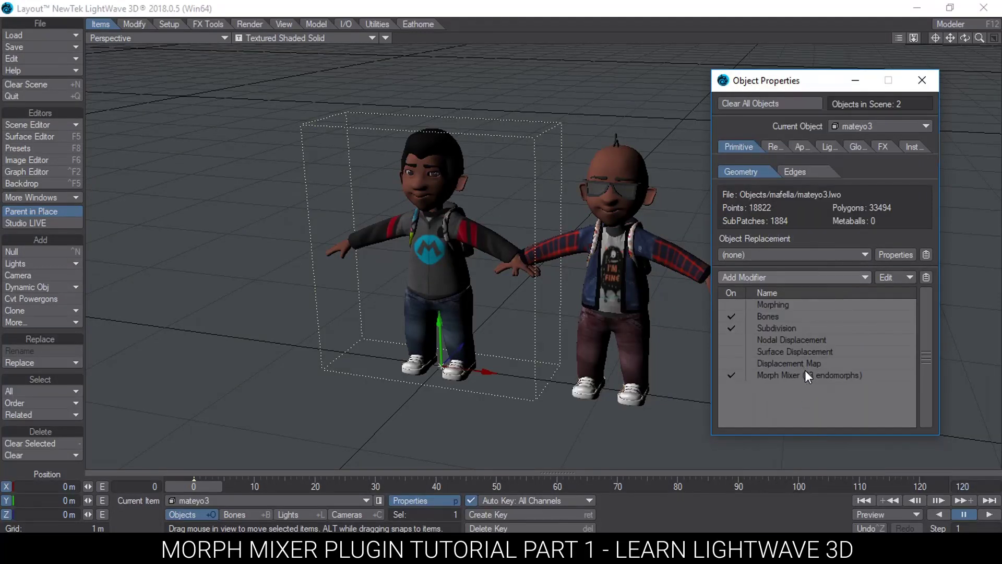
- Open mateyo3's Morph Mixer, show the mouth group, and set mouth.Ah to 22%
left_click(804, 374)
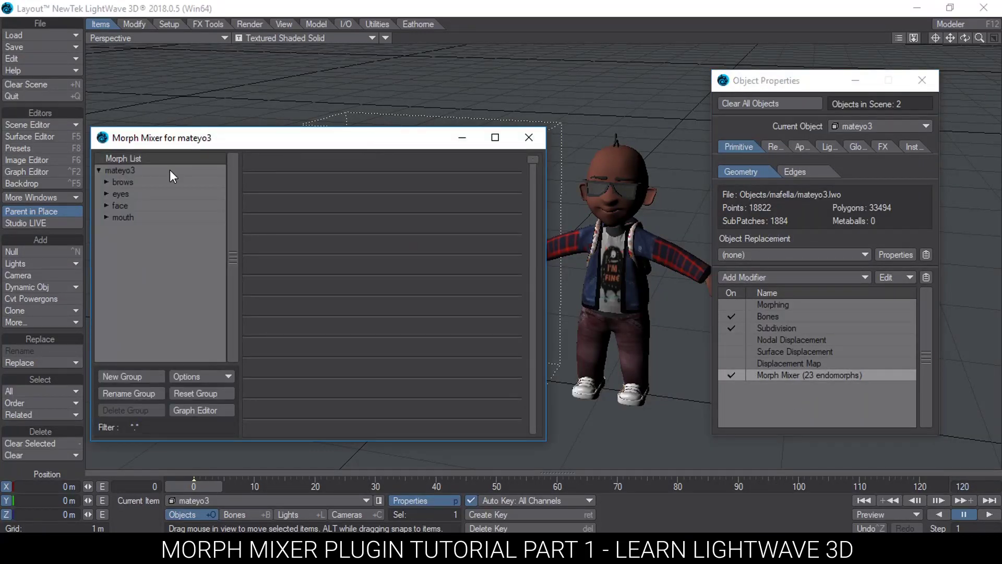
left_click(127, 220)
left_click_drag(274, 140, 759, 143)
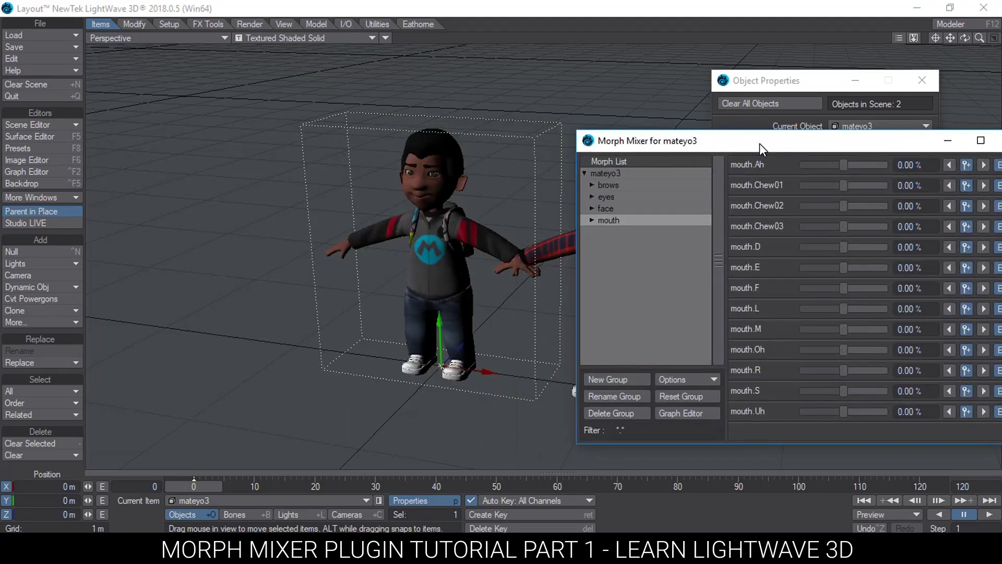
left_click_drag(842, 164, 848, 173)
mouse_move(883, 140)
left_mouse_down()
mouse_move(319, 164)
mouse_move(346, 151)
mouse_move(309, 133)
left_mouse_up()
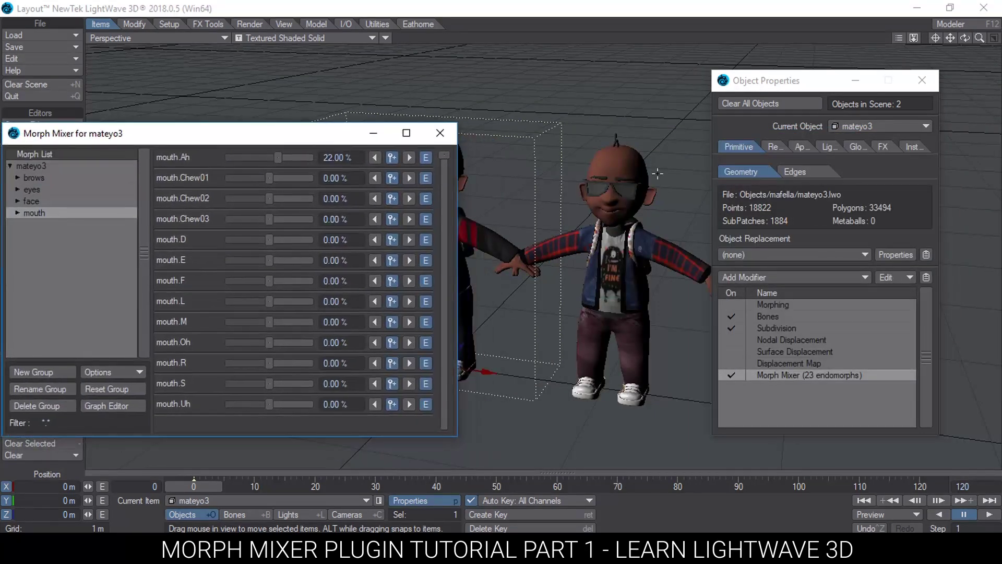
- Select kizito3, raise its mouth.Ah to 49%, and rearrange the windows
left_click(610, 158)
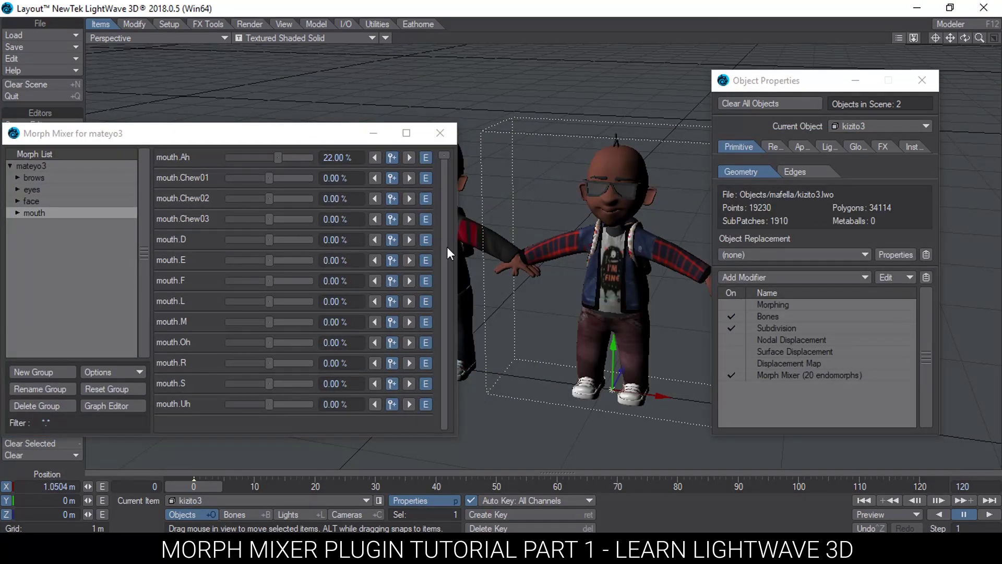
mouse_move(128, 139)
left_mouse_down()
mouse_move(198, 154)
mouse_move(187, 86)
mouse_move(175, 118)
mouse_move(157, 117)
mouse_move(533, 142)
mouse_move(601, 112)
left_mouse_up()
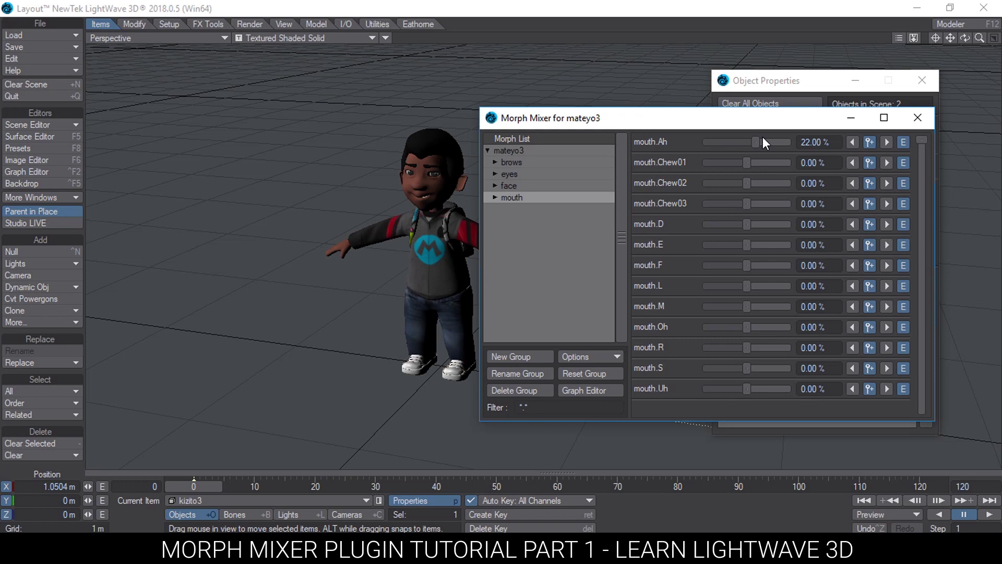
left_click_drag(762, 142, 253, 162)
left_click_drag(798, 86, 825, 102)
mouse_move(188, 161)
left_mouse_down()
mouse_move(217, 126)
mouse_move(277, 130)
mouse_move(444, 224)
mouse_move(304, 143)
left_mouse_up()
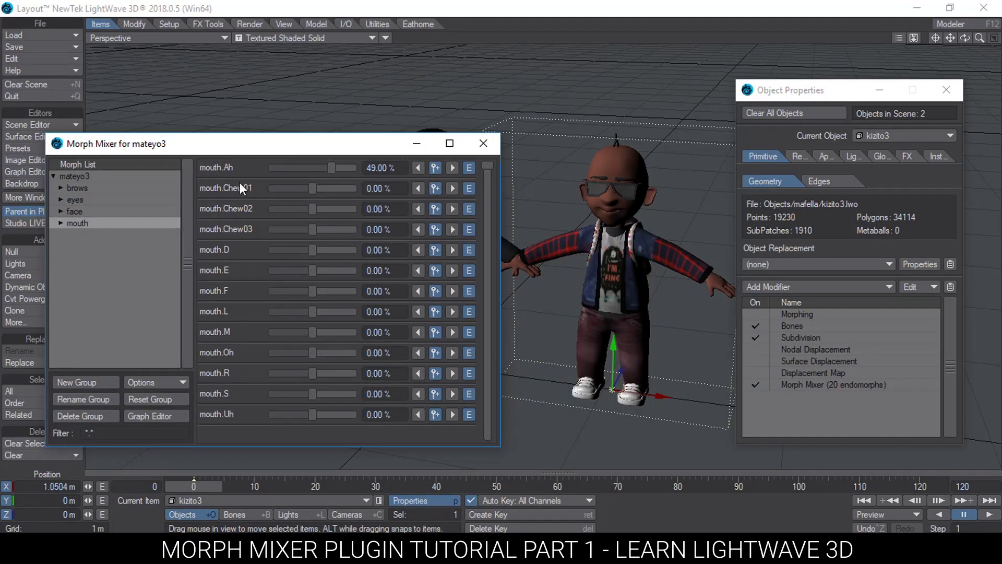
left_click_drag(249, 151, 258, 261)
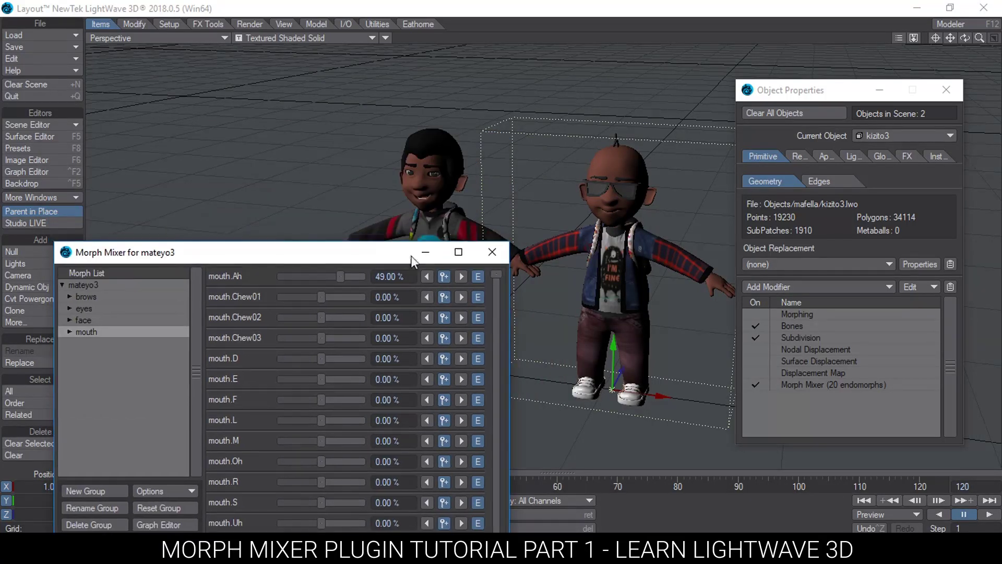
- Adjust mateyo3's mouth.Ah strength and position the Morph Mixer 2.0 panel
left_click(420, 138)
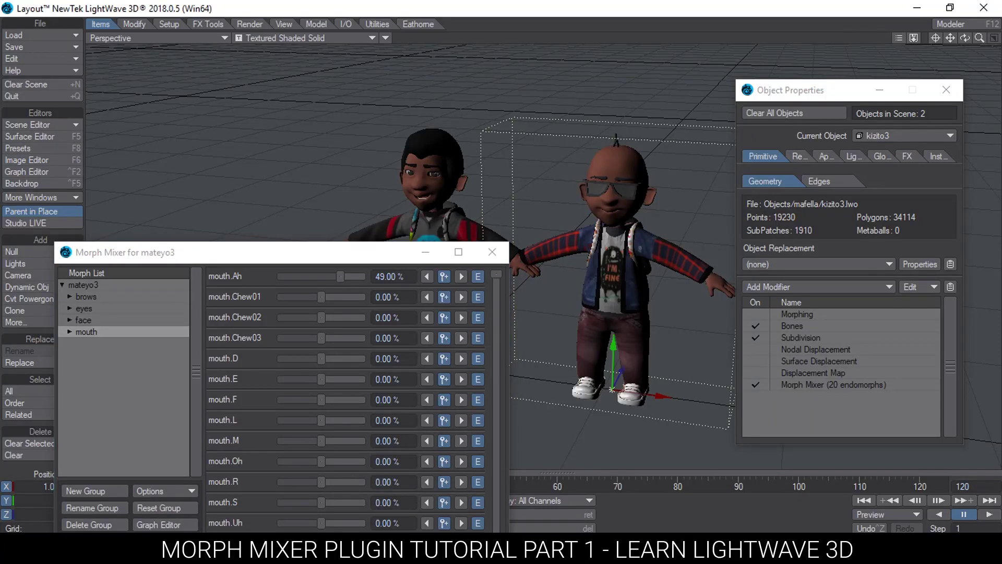
left_click(623, 152)
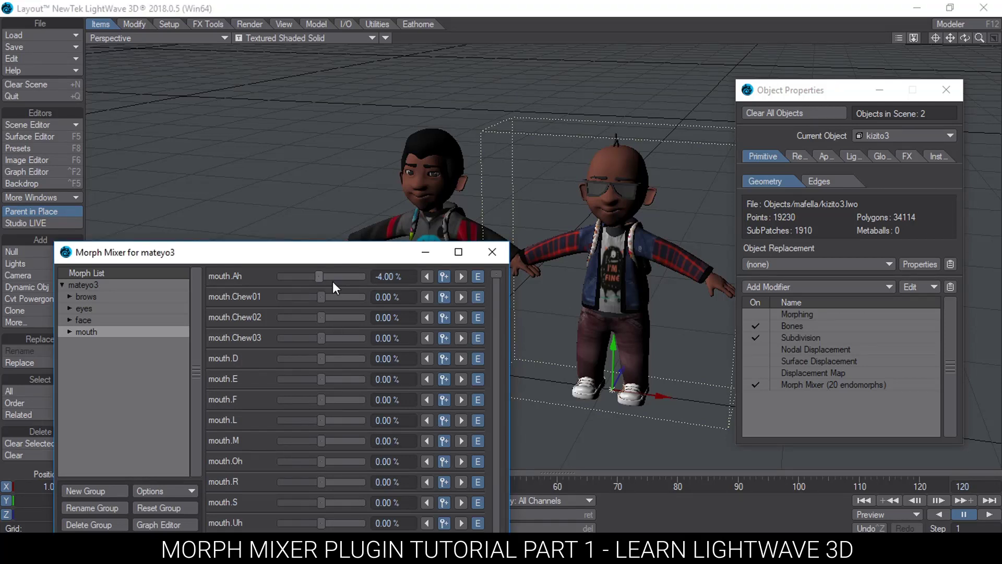
left_click_drag(341, 280, 345, 278)
left_click(422, 163)
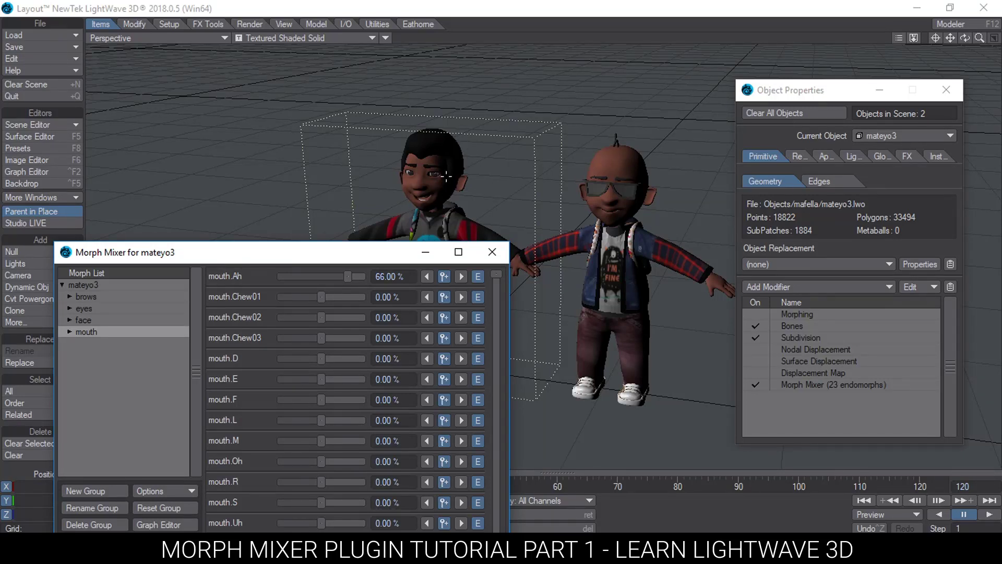
left_click_drag(265, 252, 314, 162)
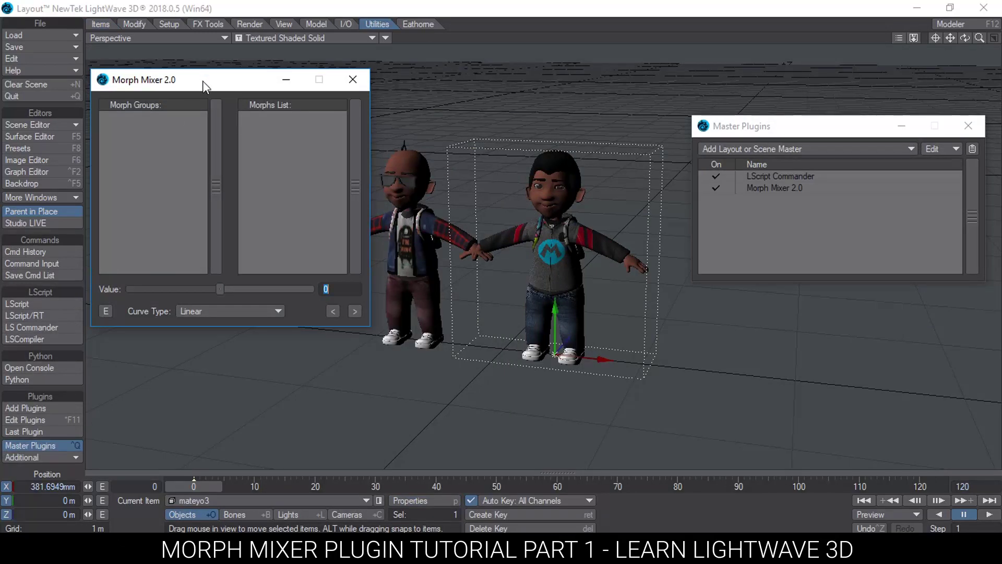
left_click_drag(204, 86, 207, 83)
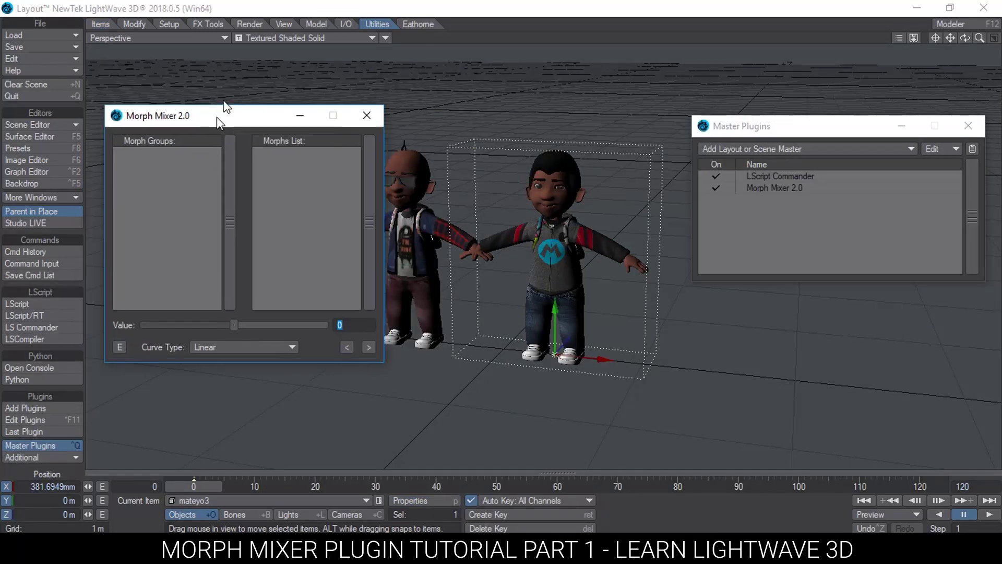
- Set kizito3's mouth Ah morph to 86 at frame 10
left_click(405, 164)
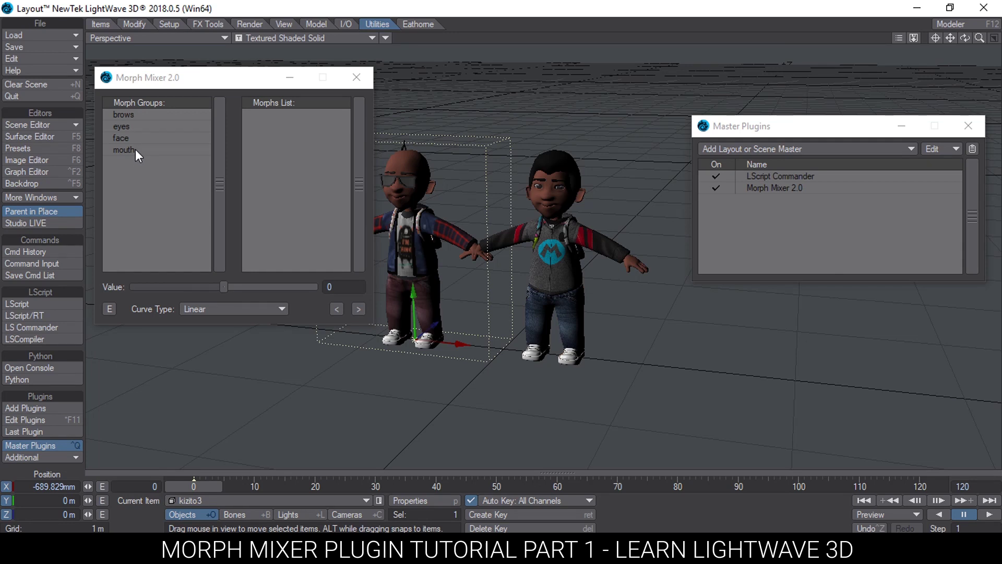
left_click(136, 149)
left_click(263, 115)
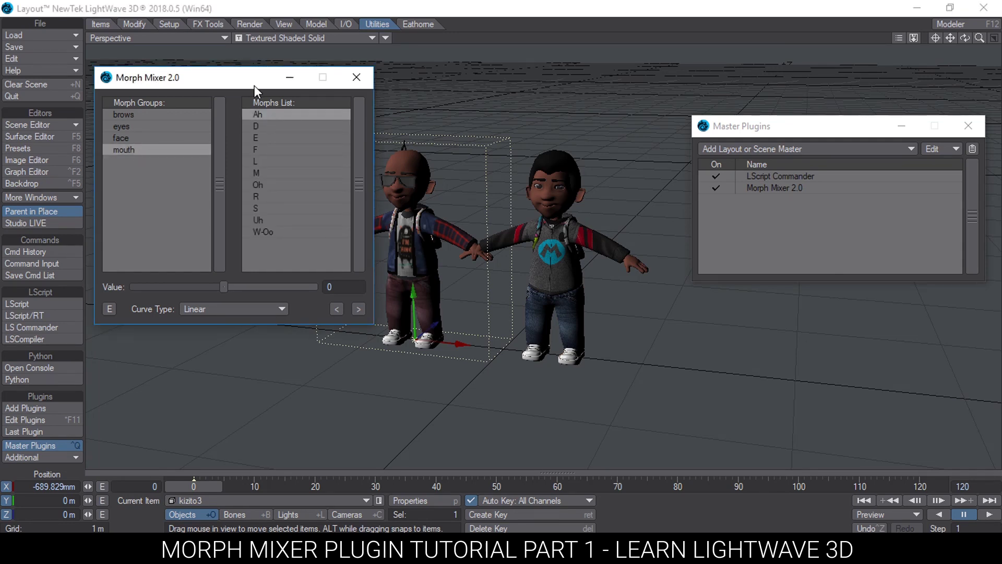
left_click_drag(252, 82, 232, 106)
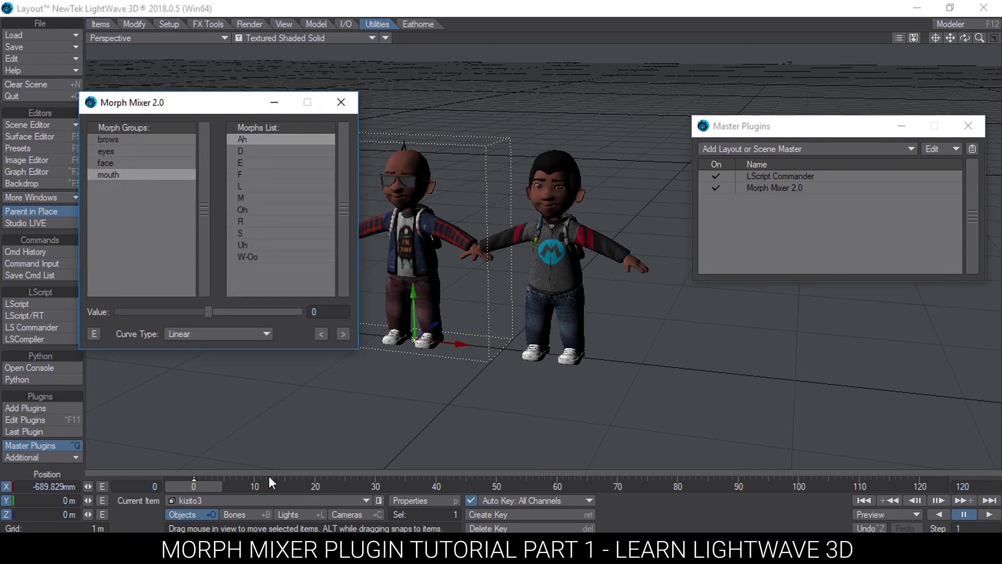
left_click(255, 483)
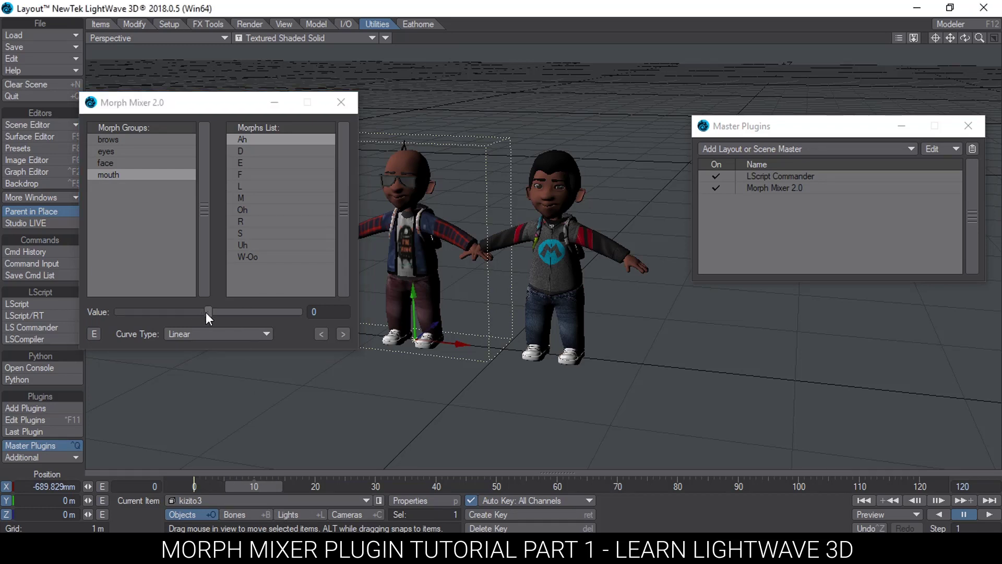
left_click_drag(207, 312, 285, 309)
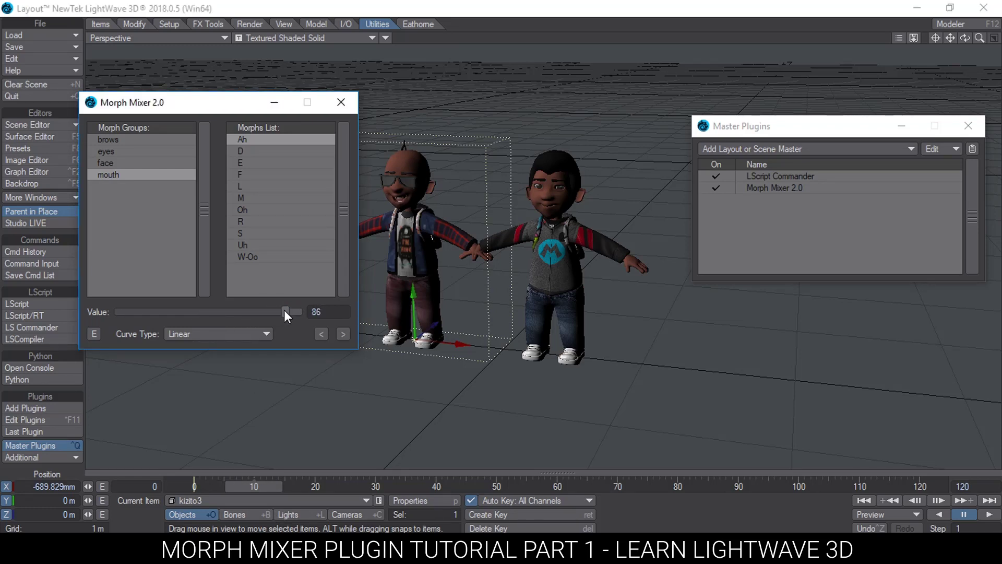
- Dial the face group's angry morph onto the right-hand character
left_click(555, 198)
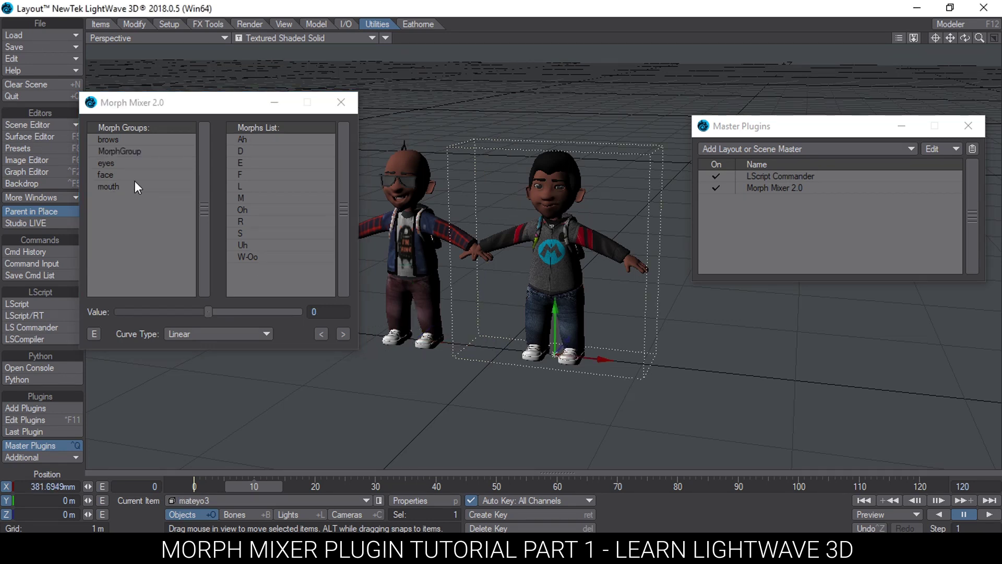
left_click(131, 174)
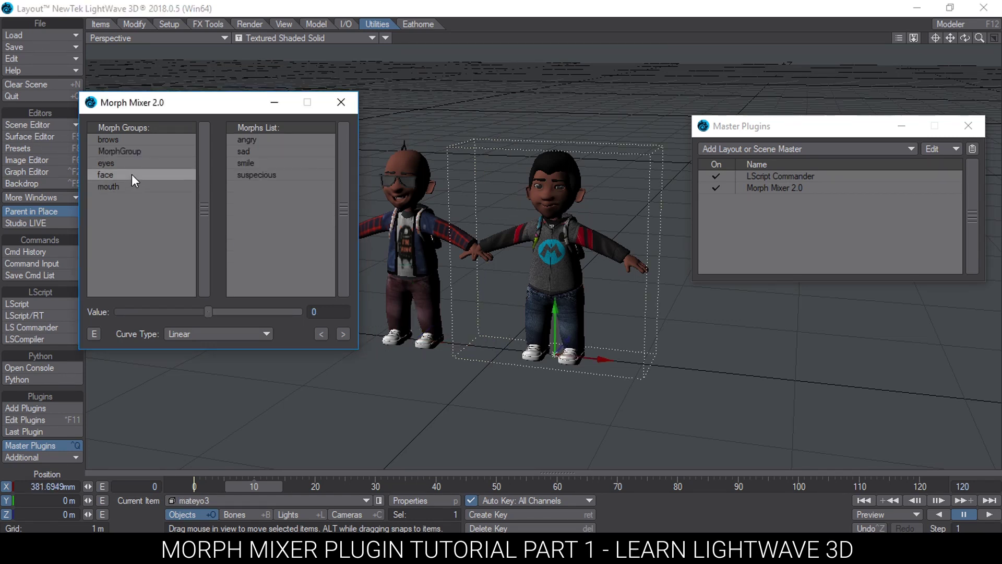
left_click(254, 139)
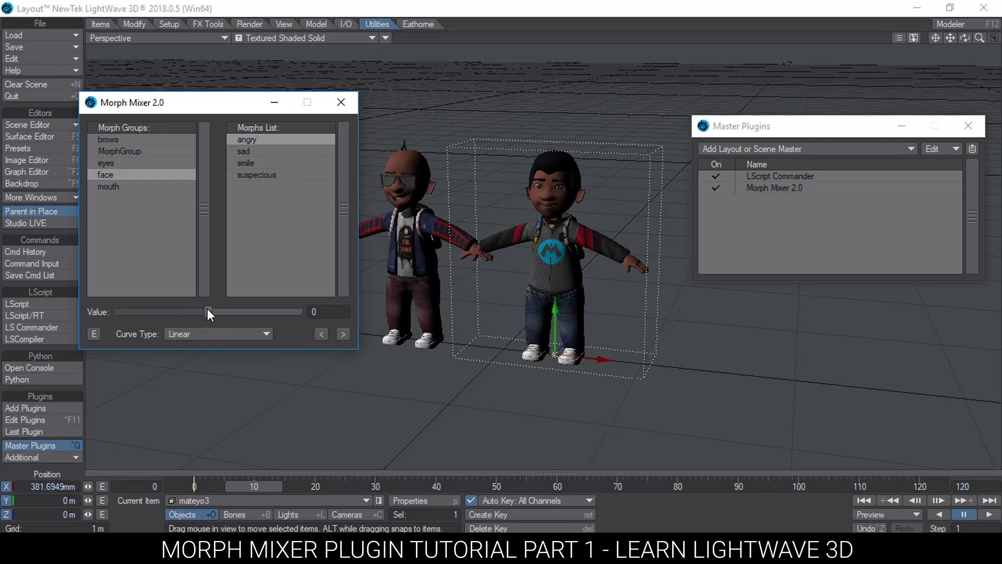
left_click_drag(208, 311, 245, 316)
- Pick the eyes group's close morph on the right character and reposition the panel
left_click(407, 166)
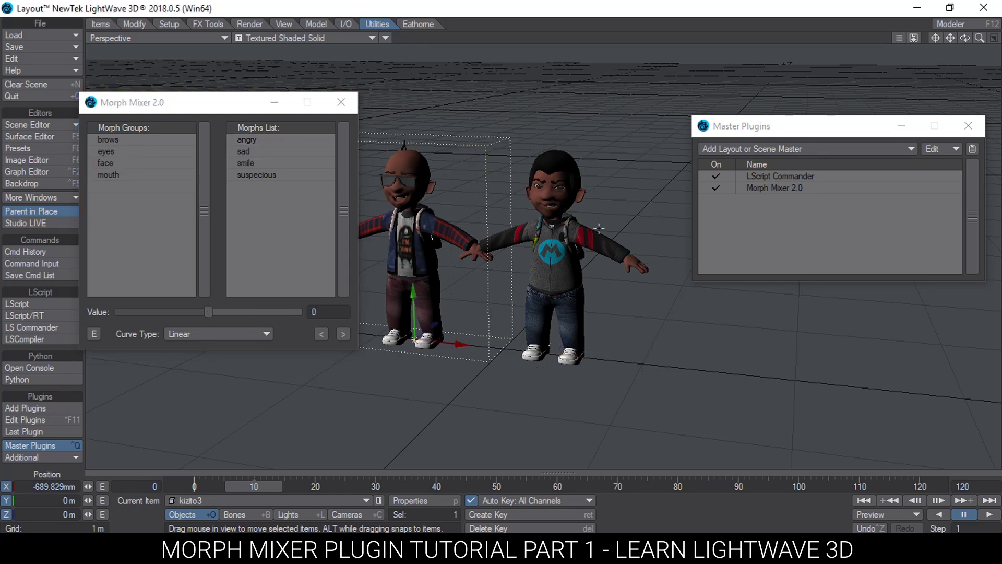
left_click(562, 168)
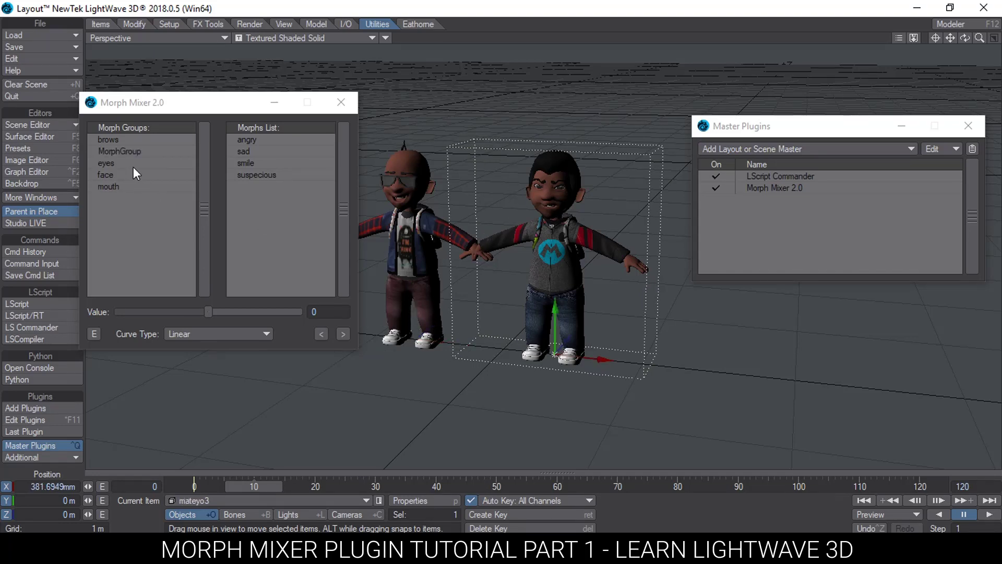
left_click(133, 165)
left_click(251, 140)
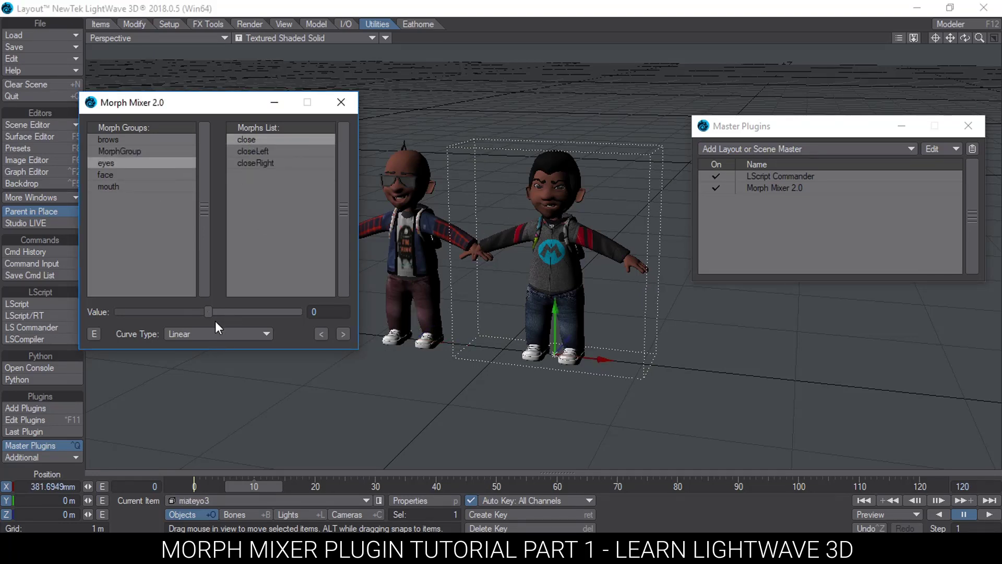
left_click_drag(214, 125, 218, 113)
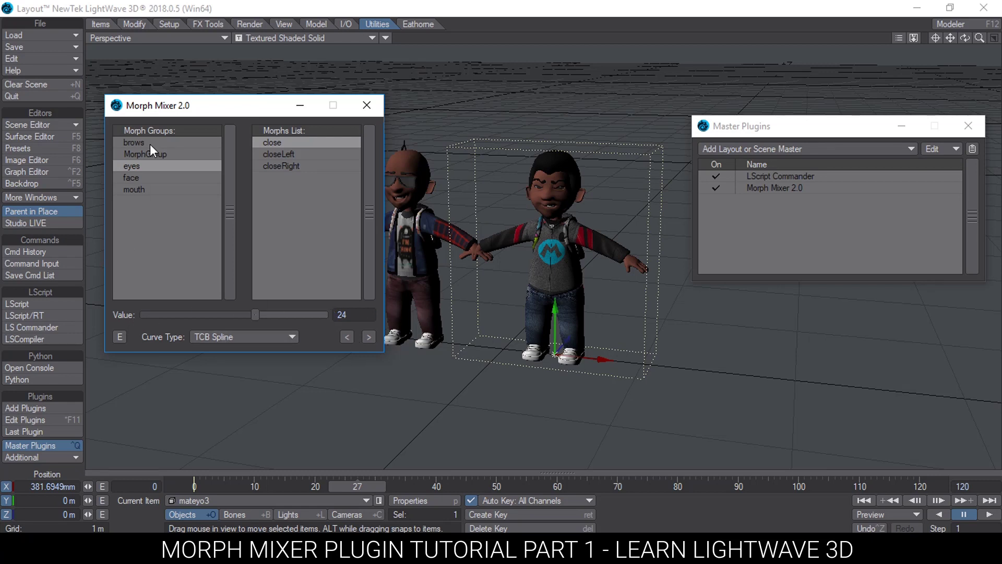
left_click_drag(215, 104, 219, 119)
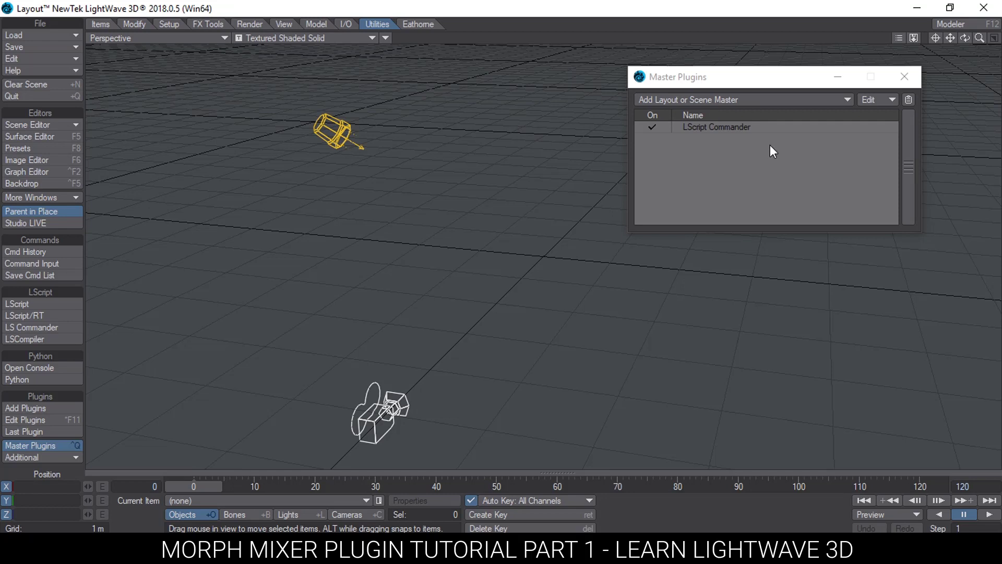
left_click_drag(739, 78, 771, 104)
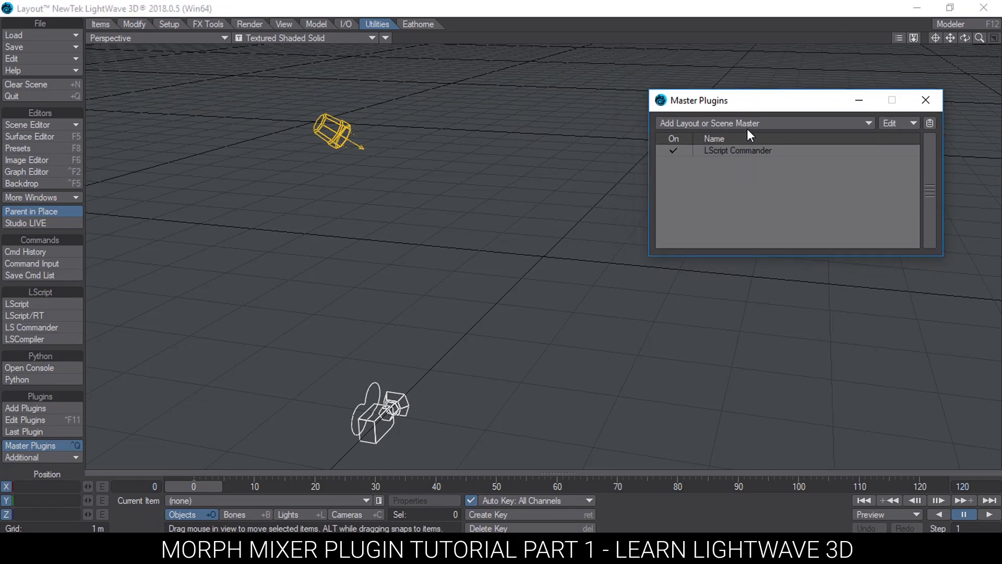
left_click(313, 121)
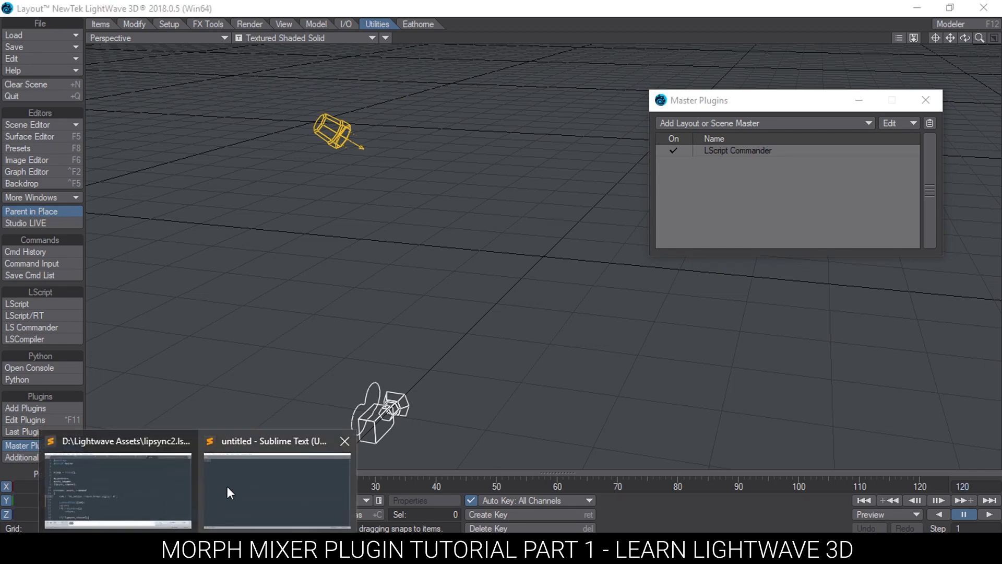
left_click(229, 450)
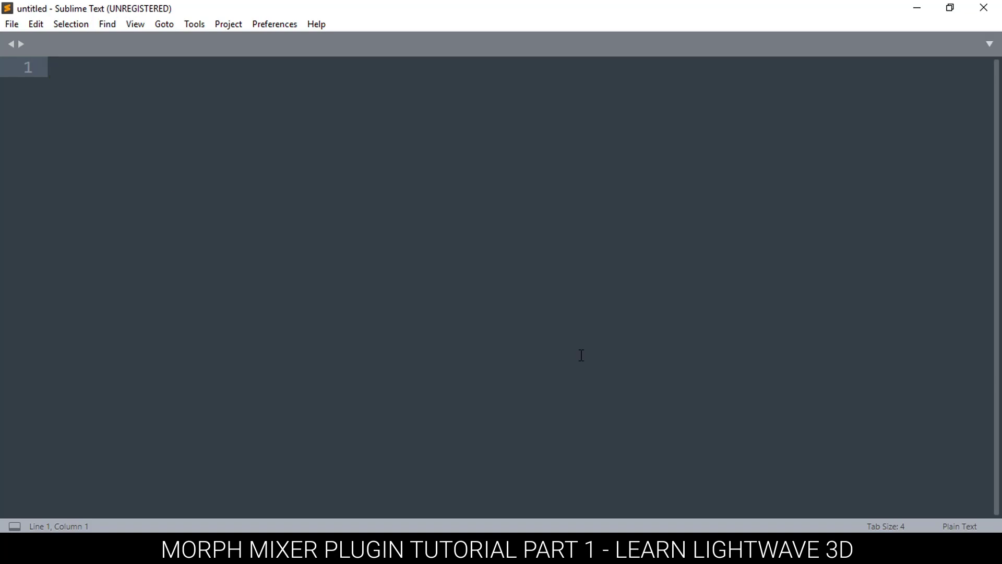
left_click(110, 553)
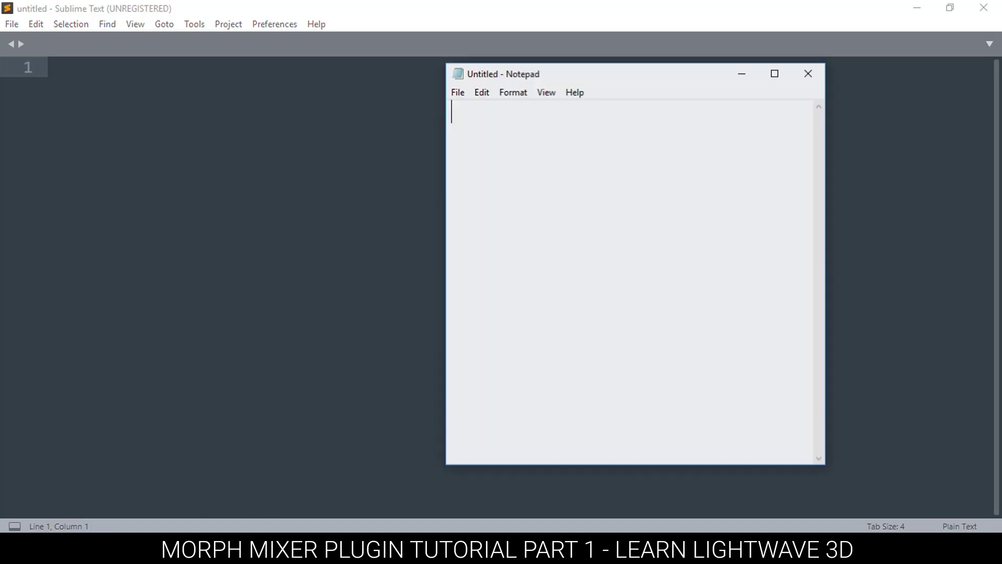
left_click_drag(610, 60, 578, 70)
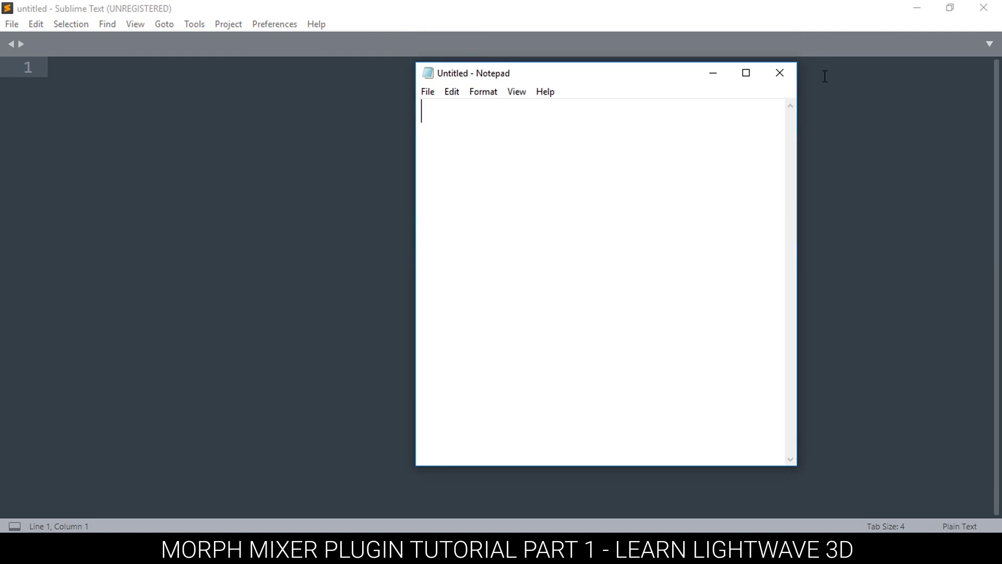
left_click(777, 71)
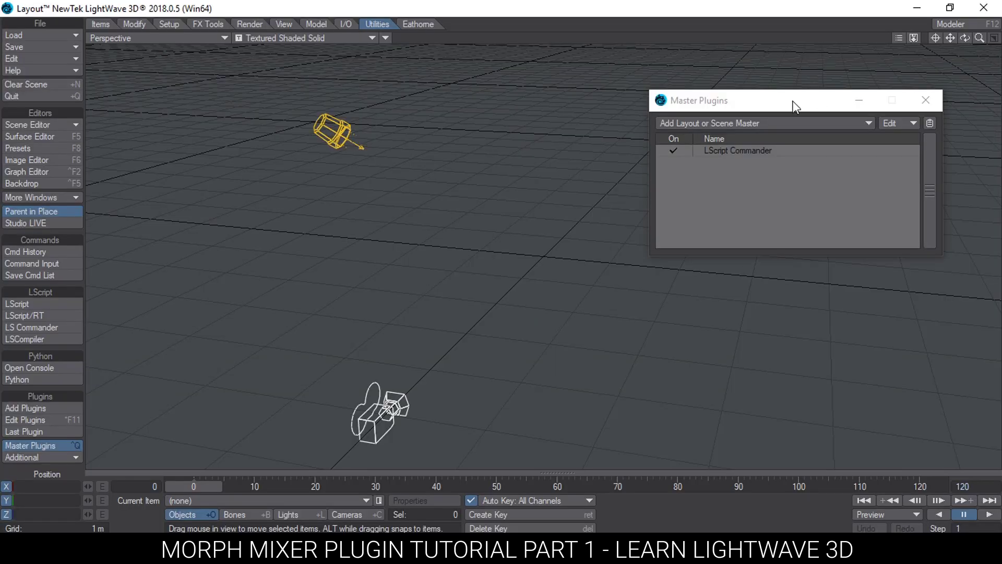
- Browse the Add Layout or Scene Master plugin list and close it without adding anything
left_click_drag(791, 100, 783, 52)
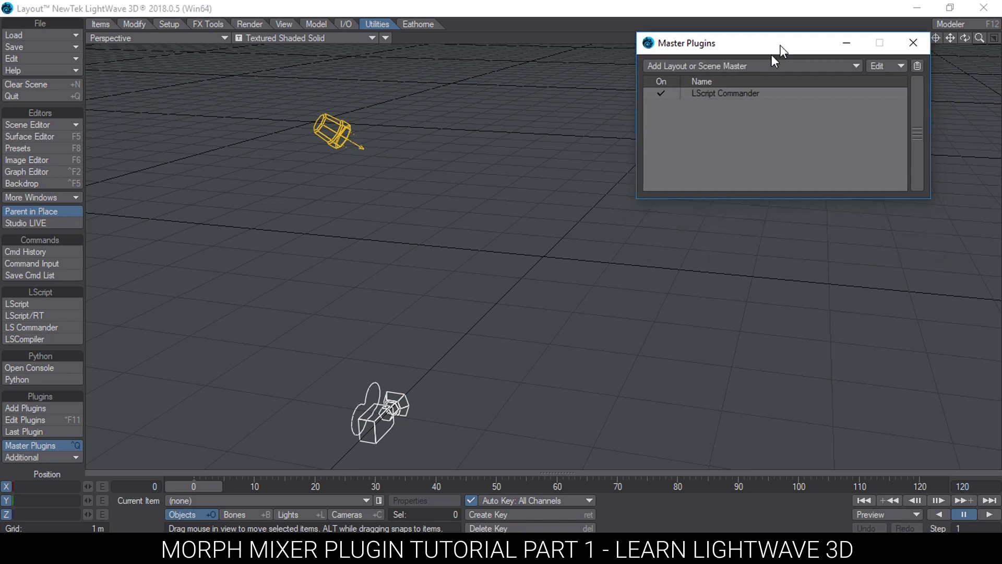
left_click(796, 76)
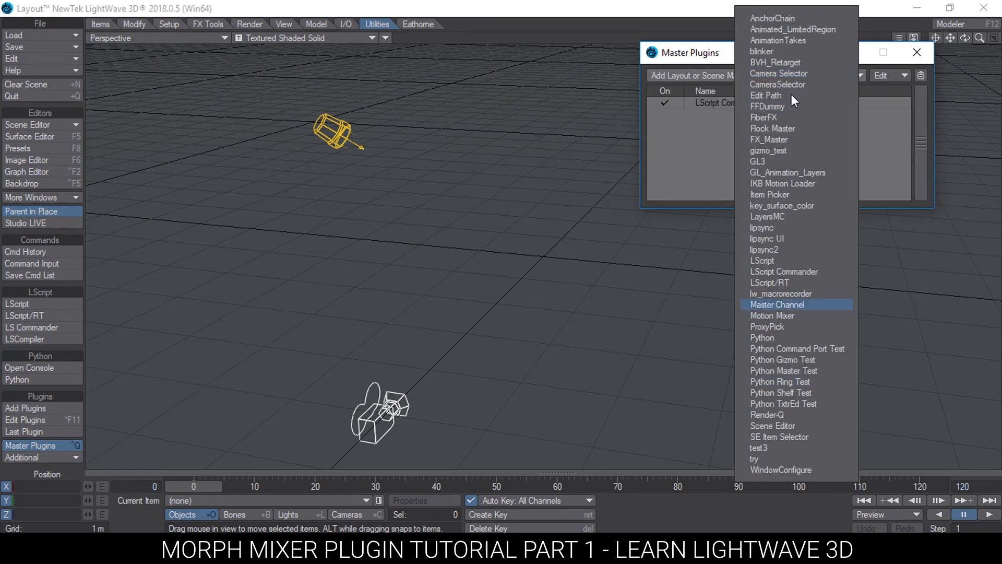
left_click(702, 56)
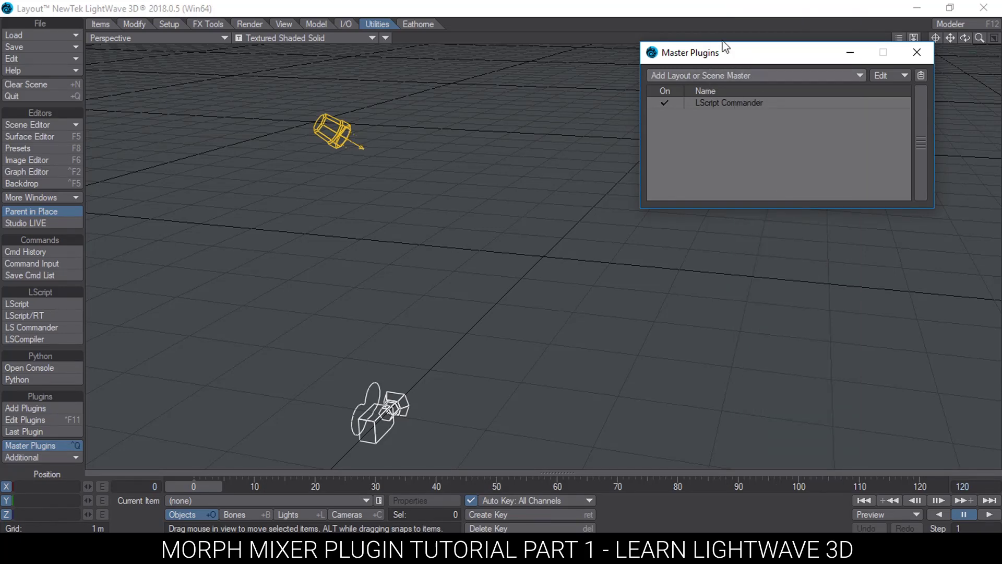
left_click_drag(736, 55, 741, 46)
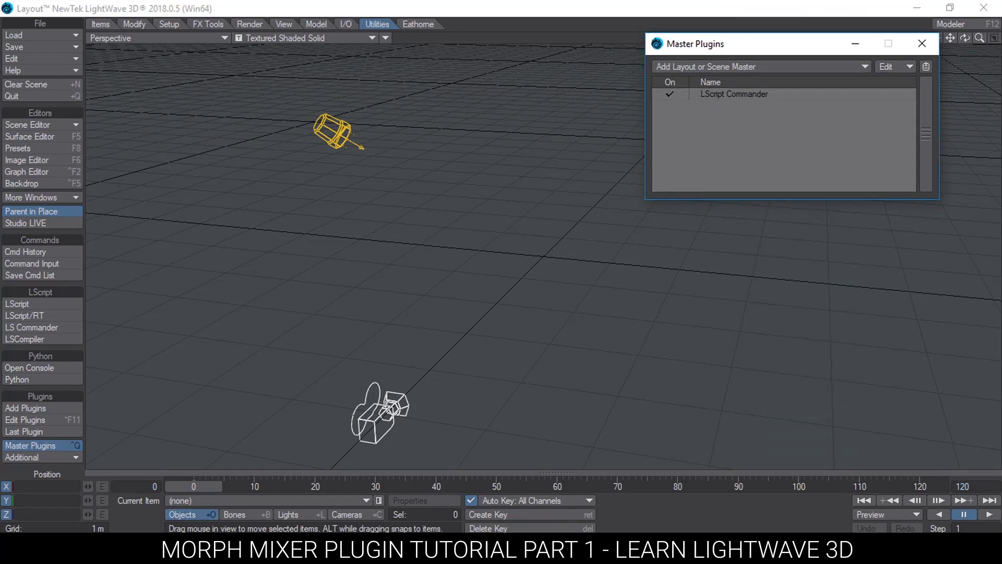
left_click(243, 478)
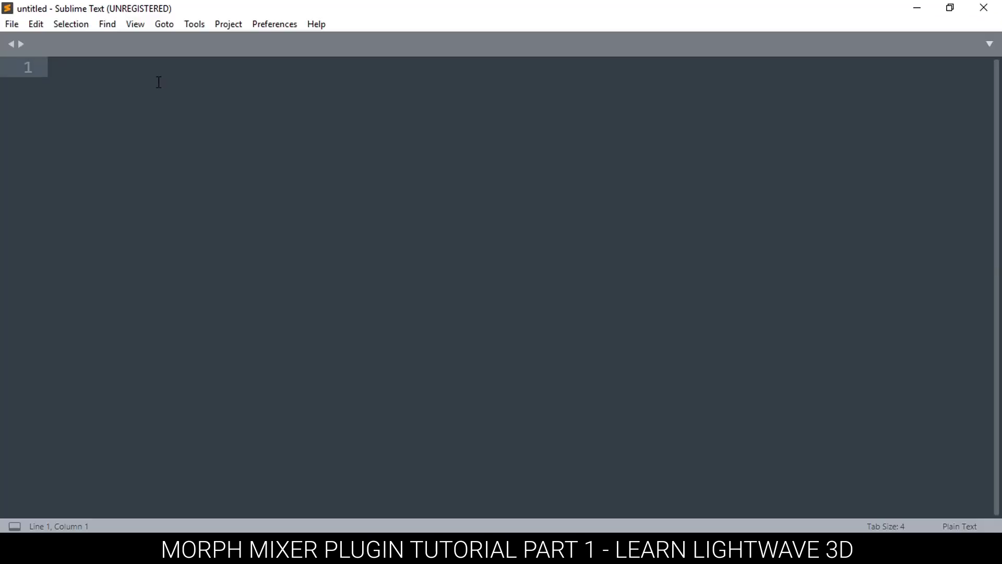
type("@wa")
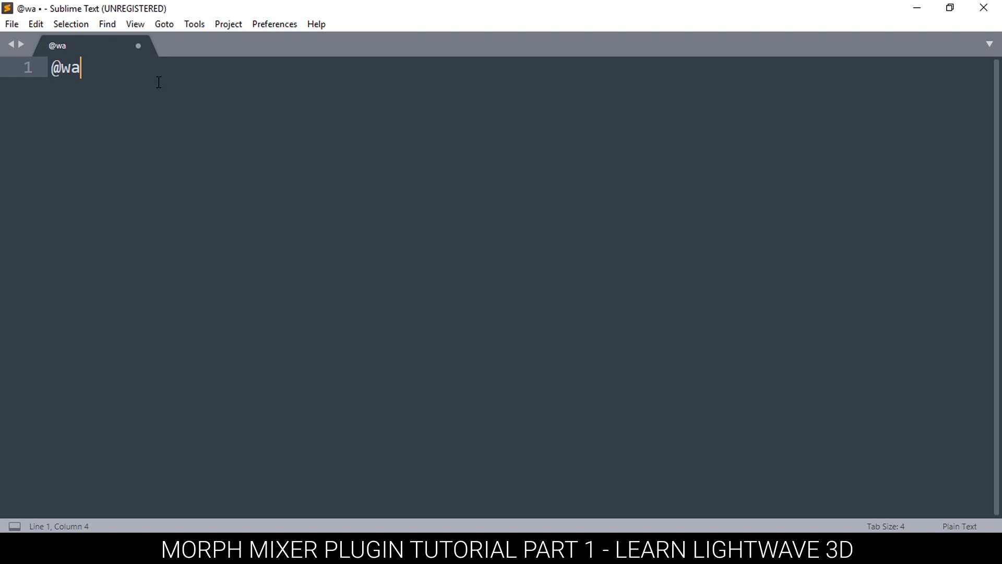
type("rnings")
key("Return")
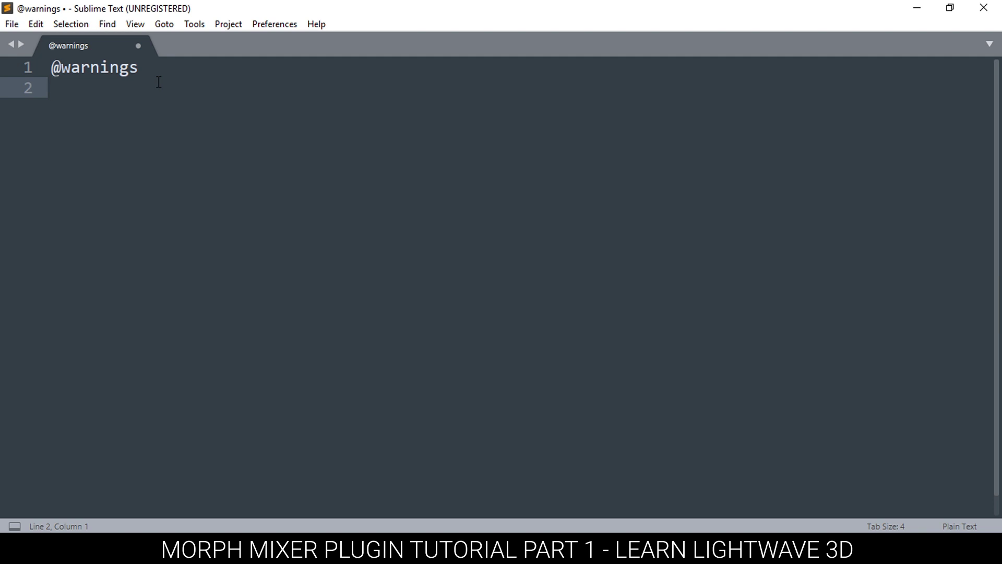
type("@script master")
key("Return")
key("Return")
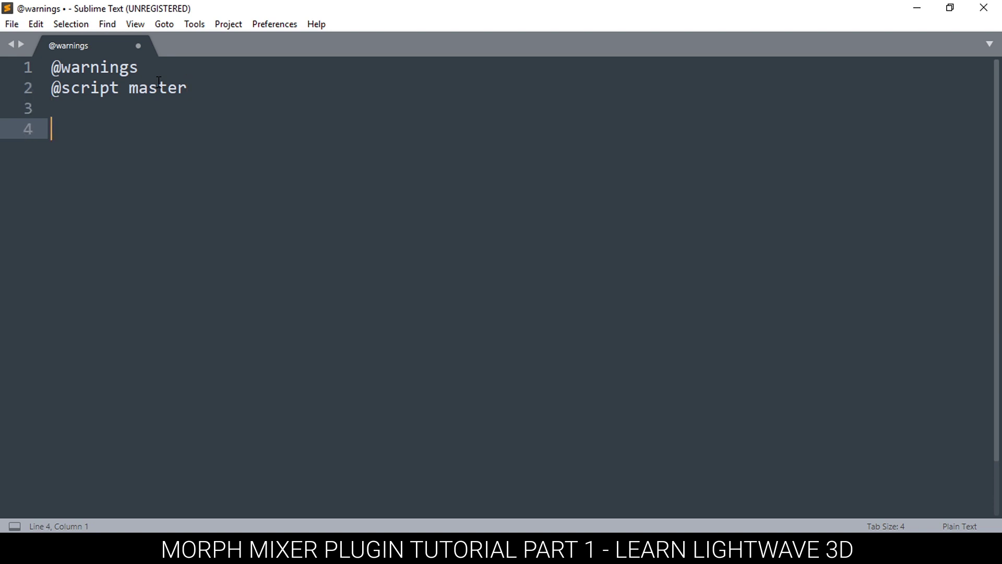
key("Return")
key("Return")
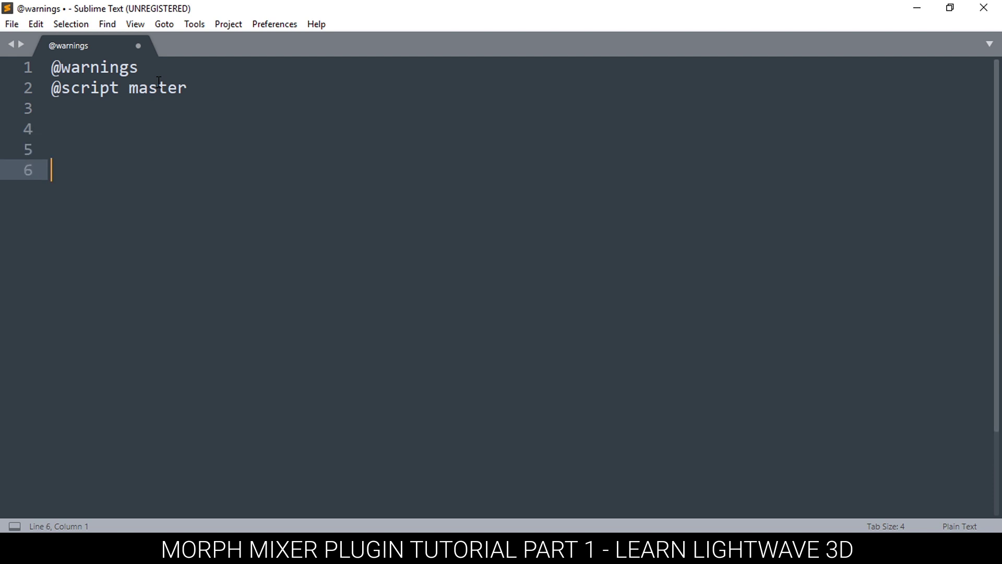
- Add a process: event, command function with an empty brace block
type("procee")
key("BackSpace")
type("ss:")
type(" event, co")
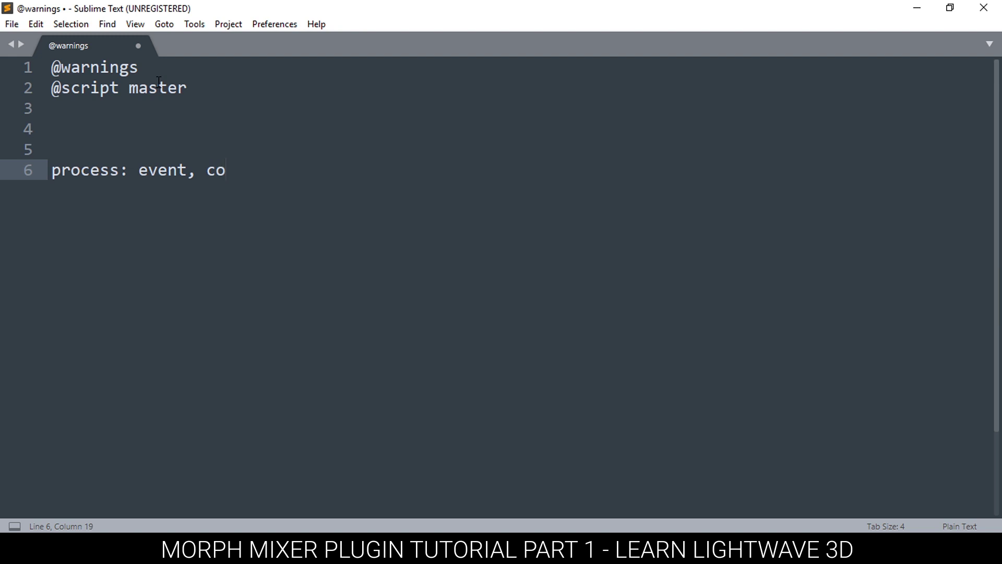
type("mmand")
key("Return")
type("{")
key("Return")
key("Return")
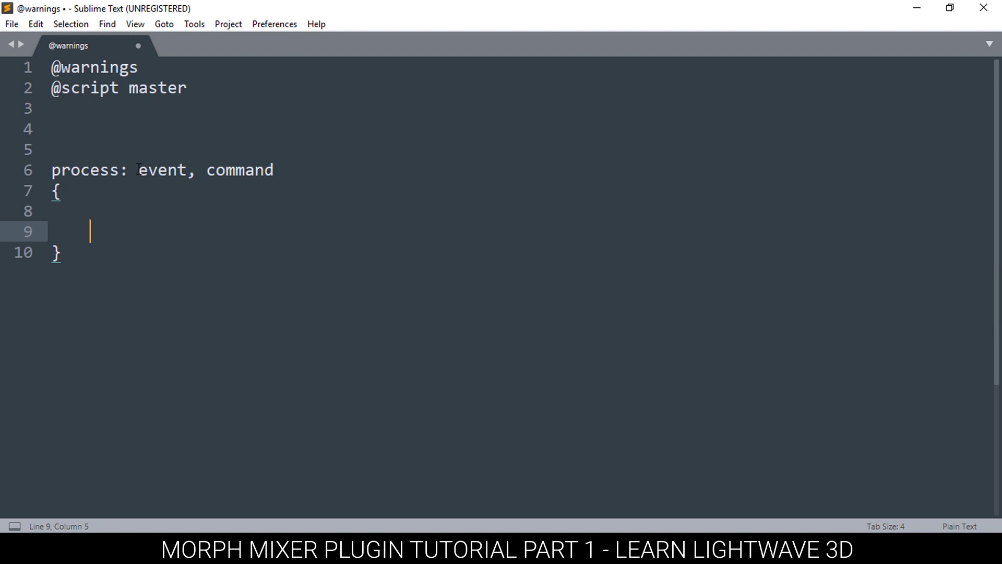
- Review the process declaration's parameters and leave the caret on empty line 5
left_click_drag(139, 168, 284, 168)
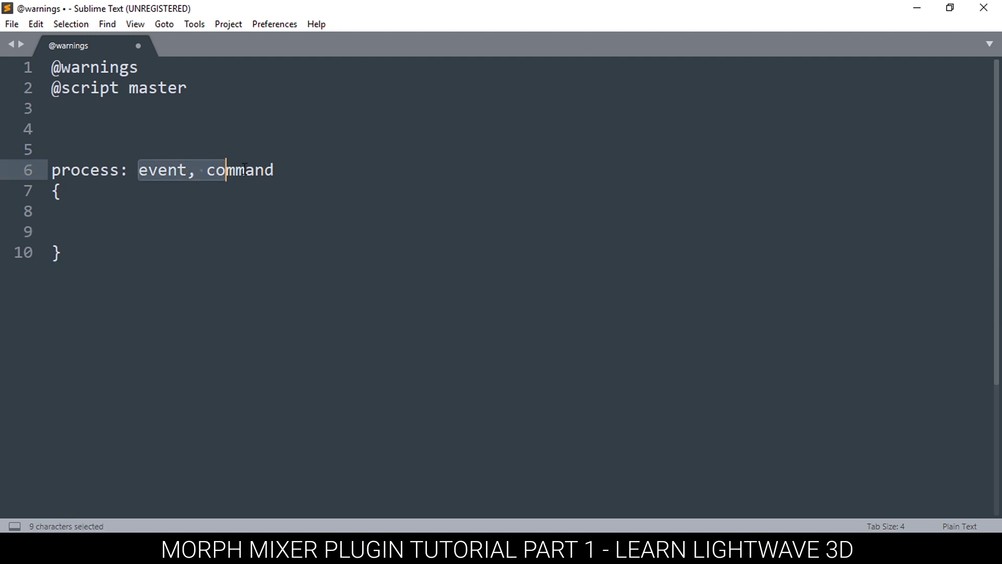
left_click(285, 169)
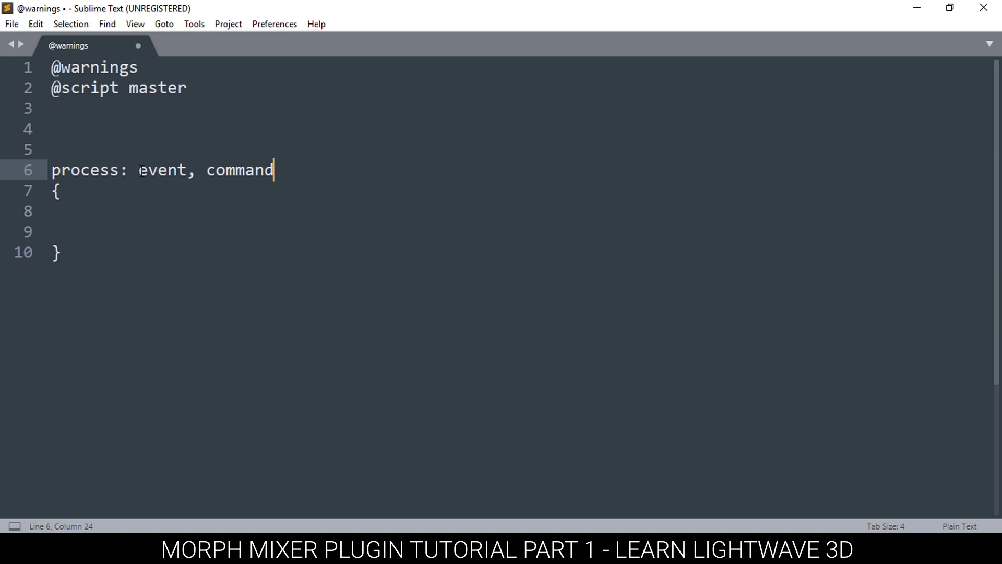
left_click_drag(139, 170, 275, 170)
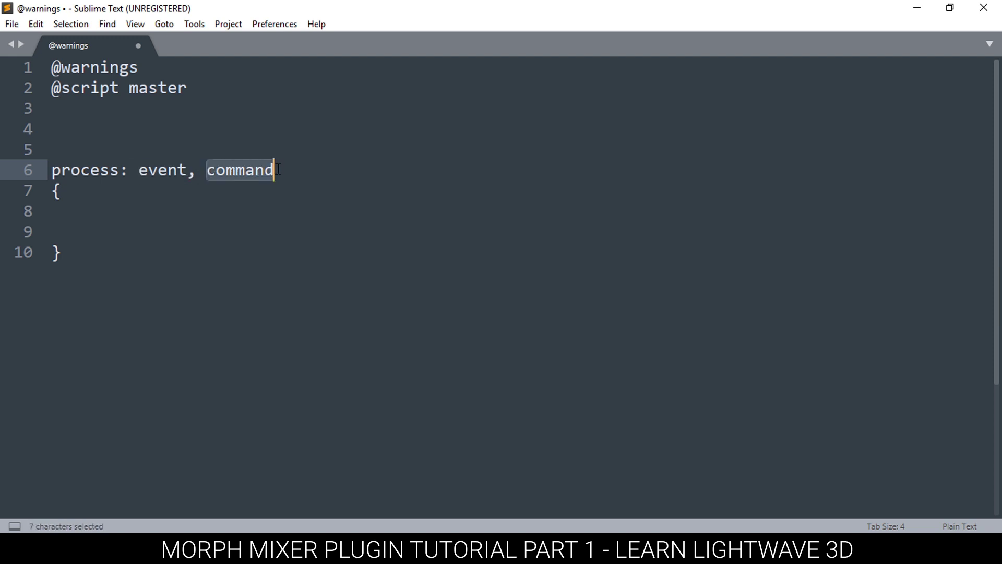
left_click(109, 224)
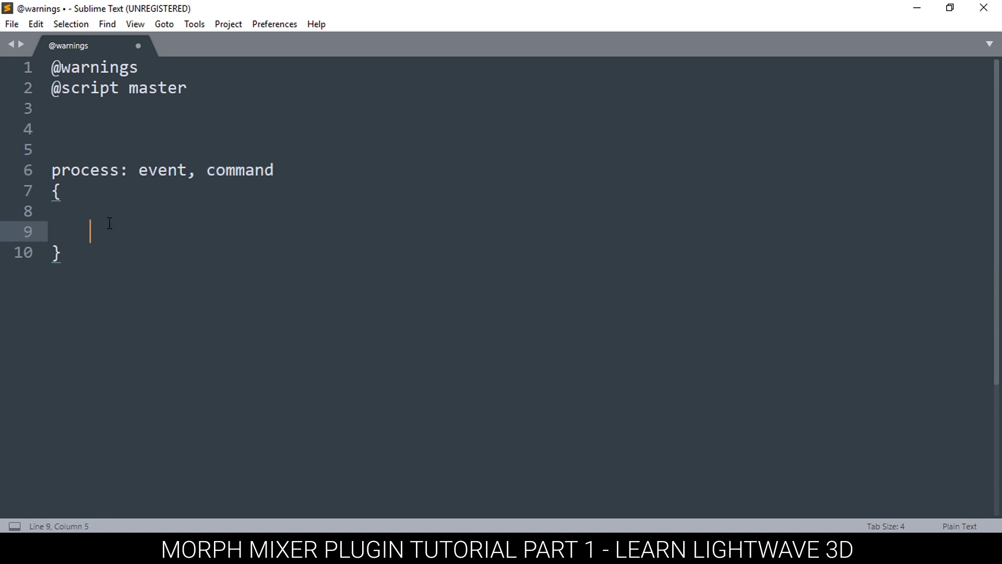
left_click_drag(292, 168, 51, 169)
left_click_drag(138, 170, 282, 170)
left_click(189, 169)
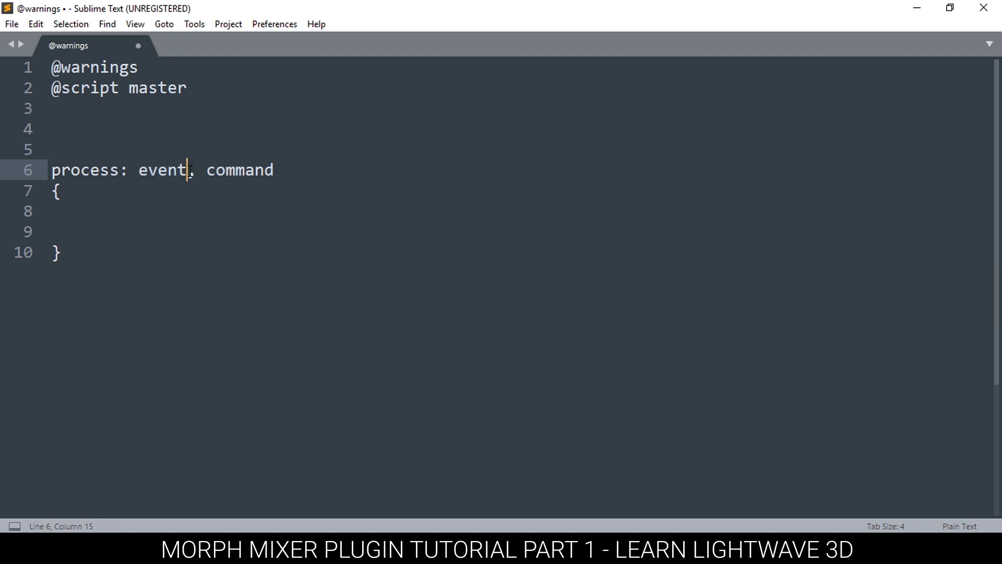
left_click(73, 149)
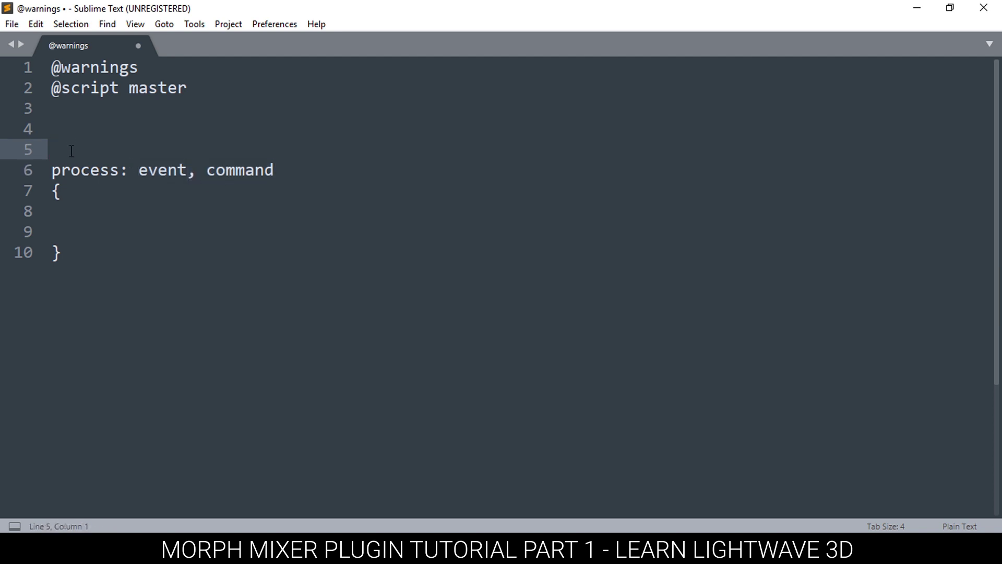
- Save the script as morph_mixer_2.ls in D:\my scripts
key("ctrl+s")
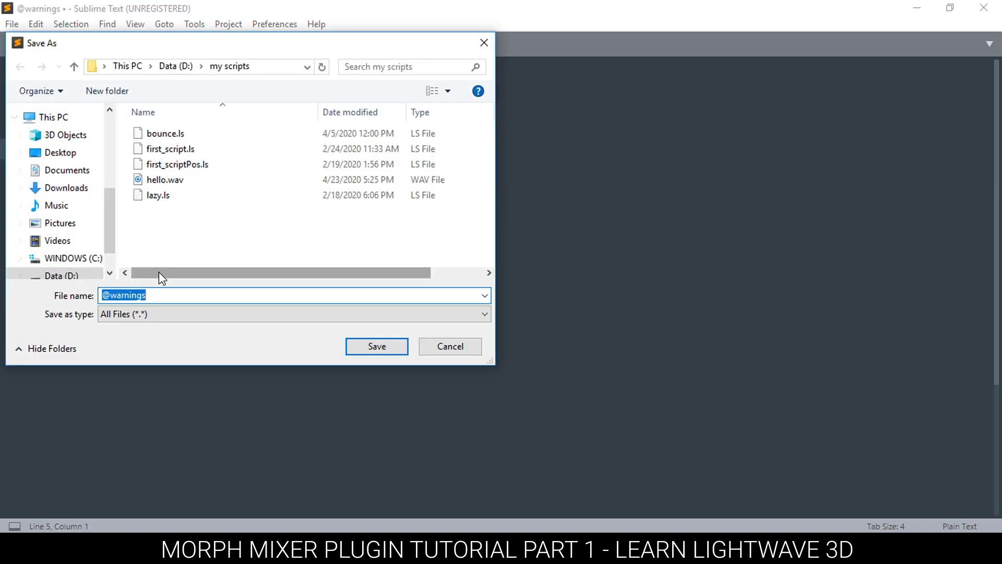
type("morph_mixer_2.ls")
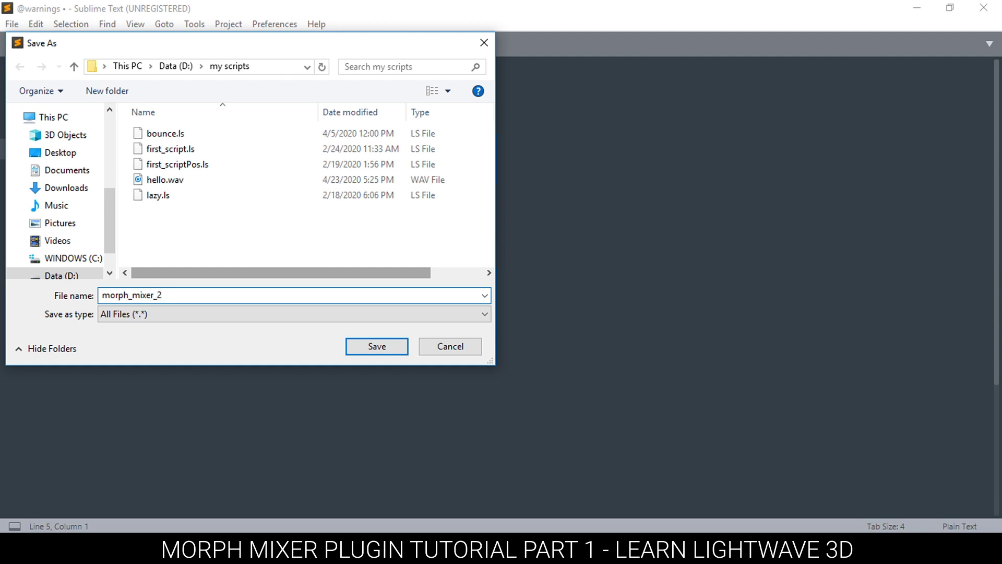
left_click(376, 345)
key("alt+Tab")
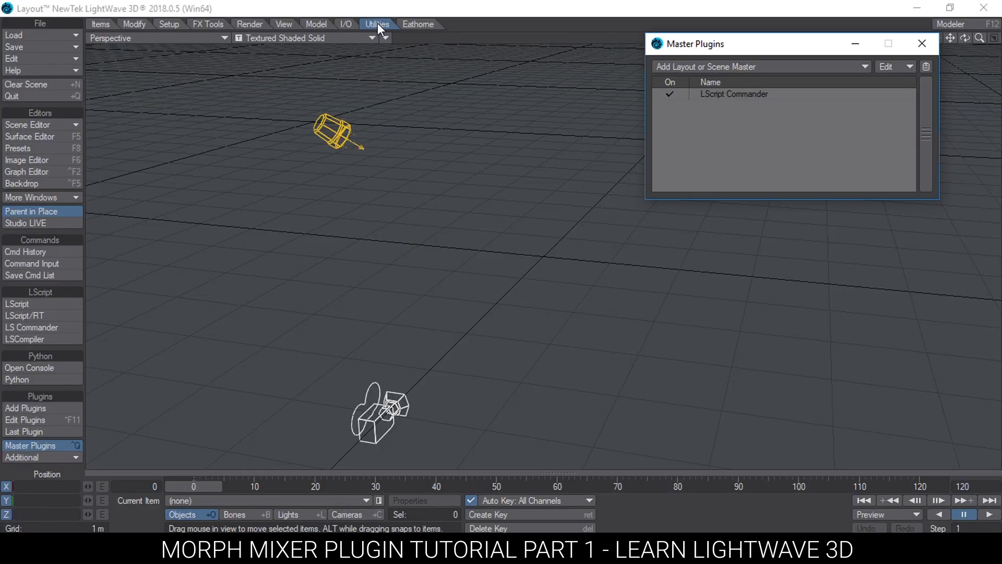
- Load morph_mixer_2.ls via Add Plugins and add morph_mixer_2 as a Master Plugin
left_click(25, 407)
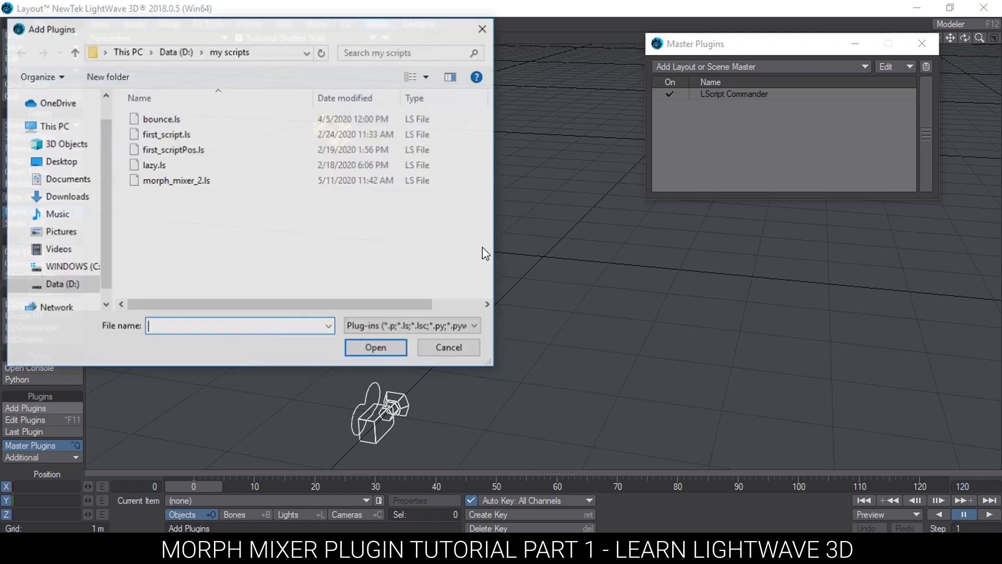
double_click(185, 182)
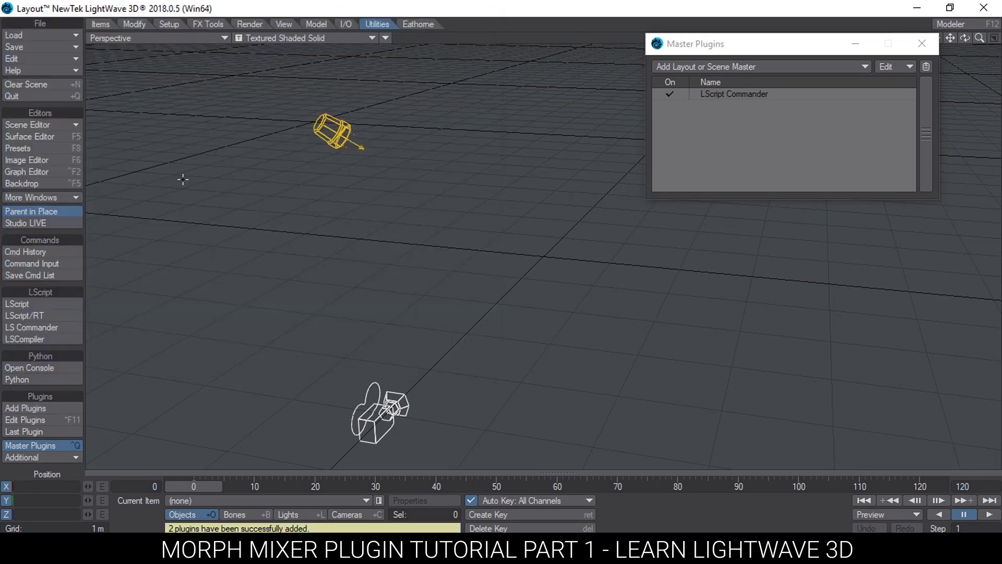
left_click(741, 63)
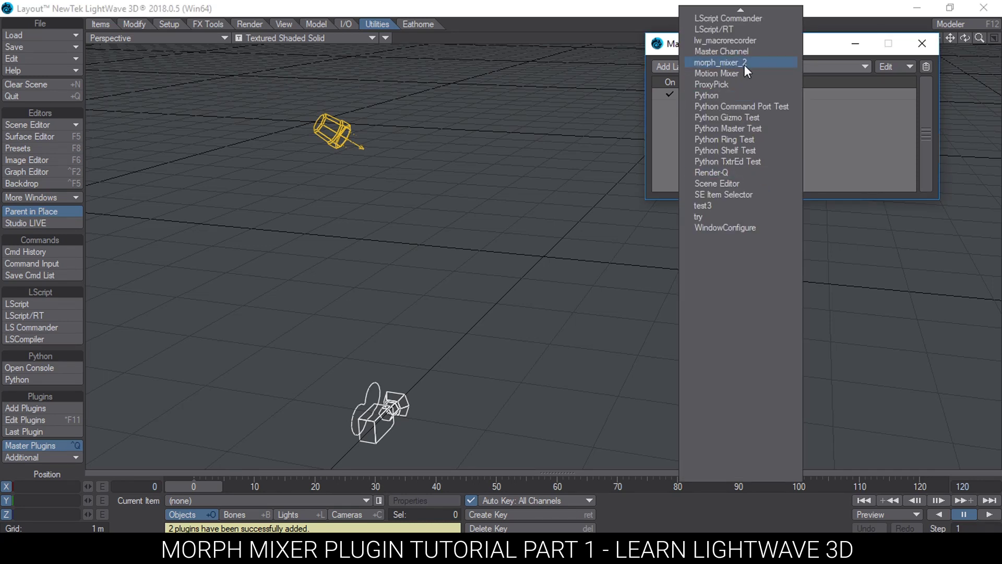
left_click(724, 62)
mouse_move(737, 48)
left_mouse_down()
mouse_move(638, 120)
mouse_move(580, 129)
mouse_move(630, 97)
left_mouse_up()
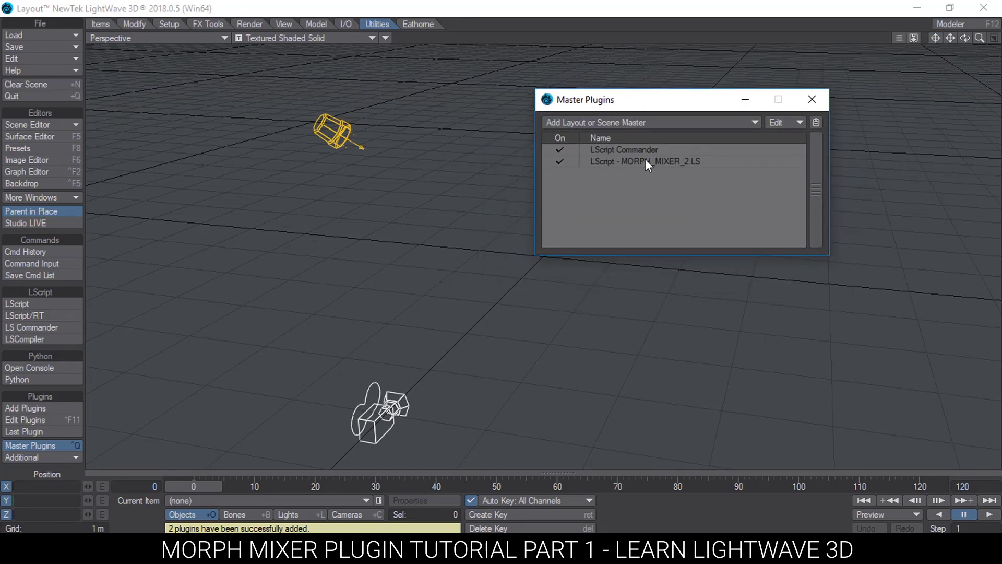
left_click(605, 162)
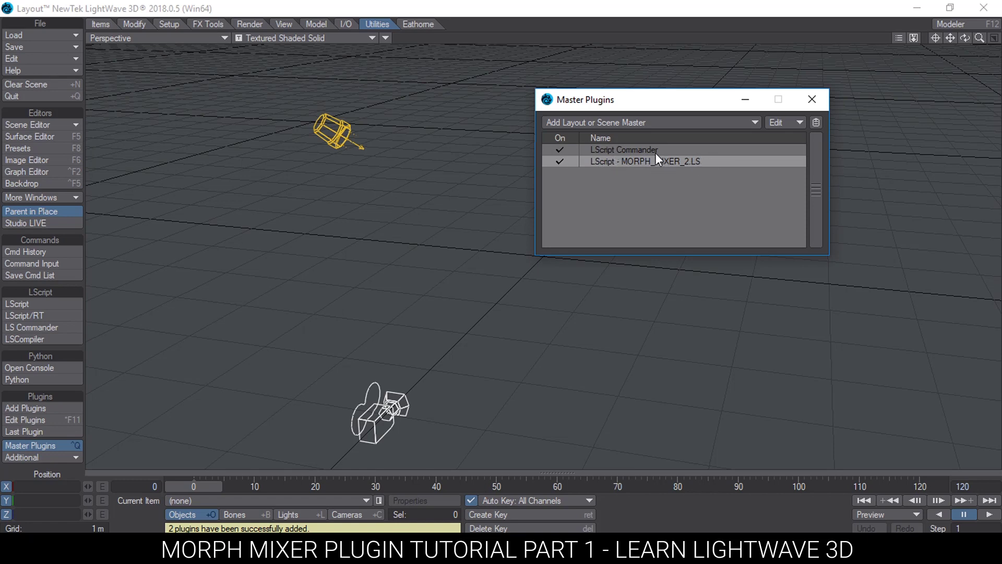
left_click_drag(643, 102, 696, 88)
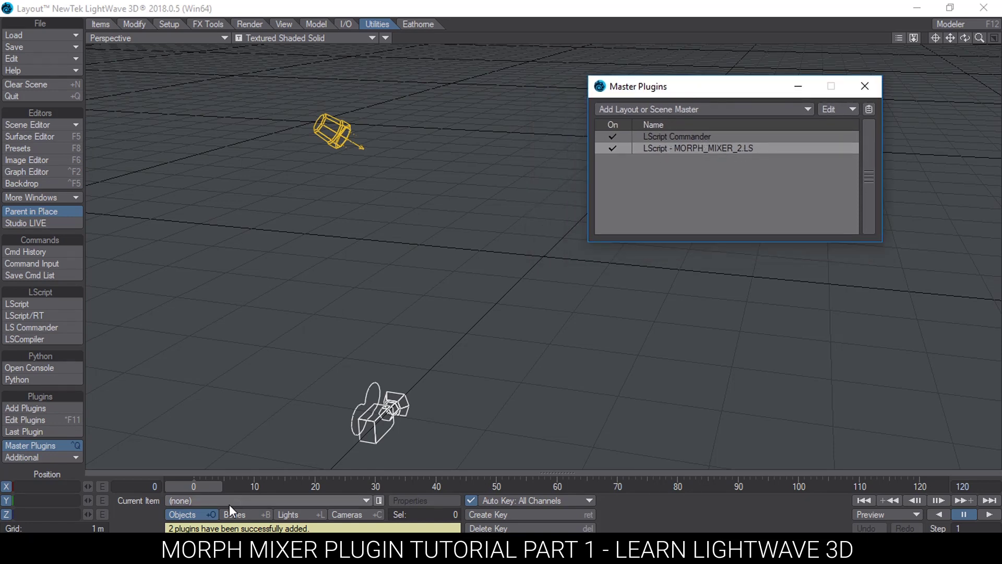
- Type setdesc("Morph Mixer 2.0"); inside the process function body
left_click(246, 490)
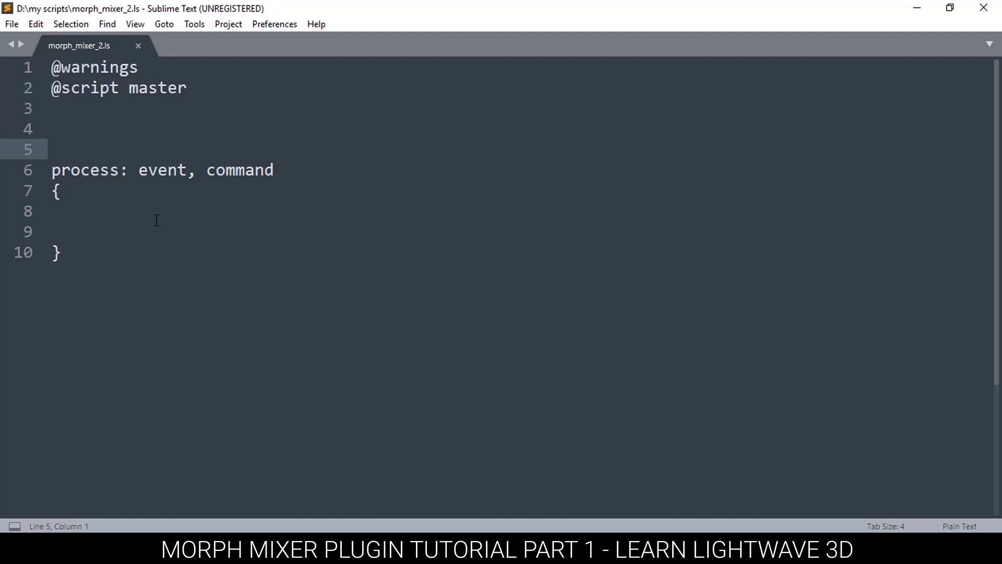
left_click(116, 225)
type("setdesc")
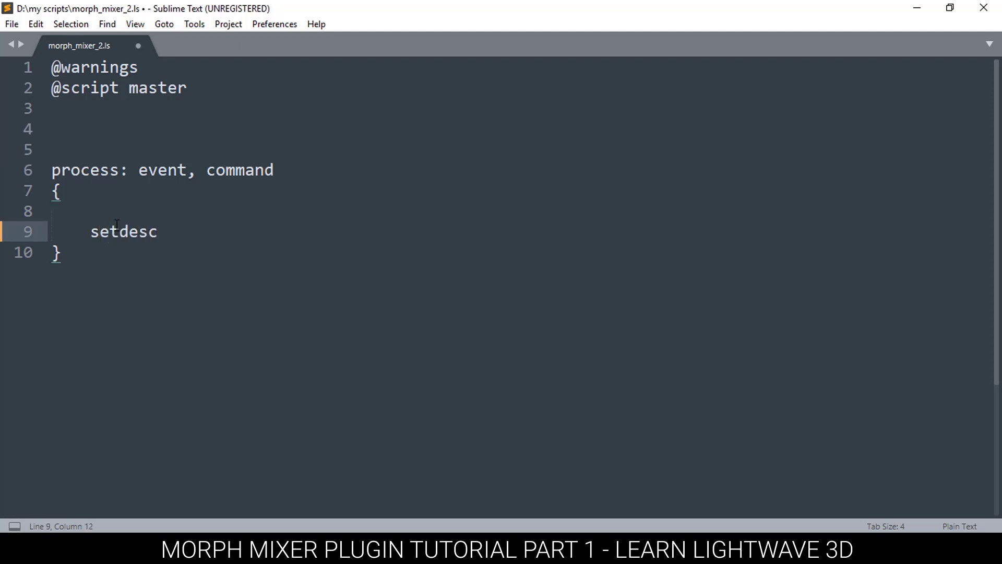
type("(\"")
type("Morp")
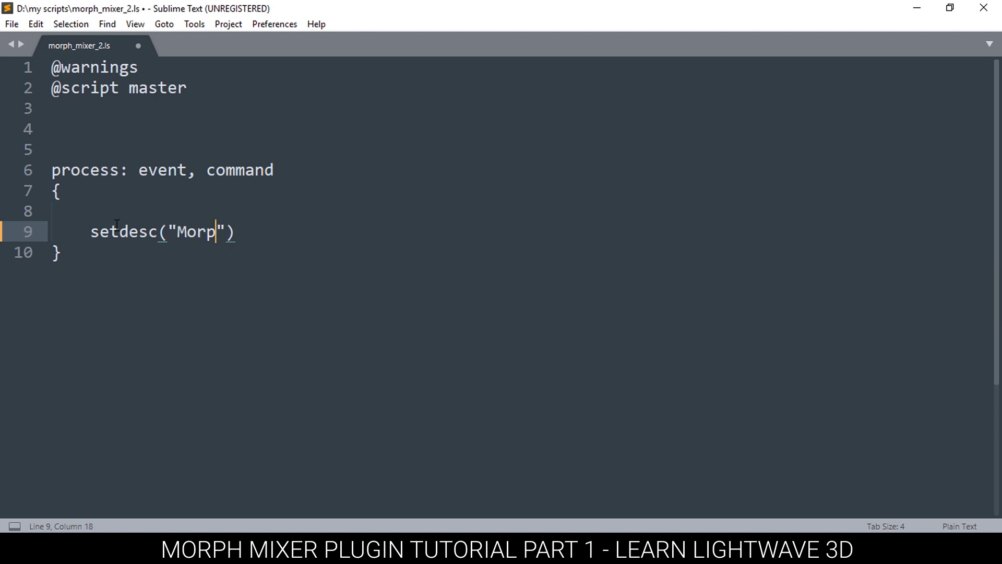
type("h Mixer")
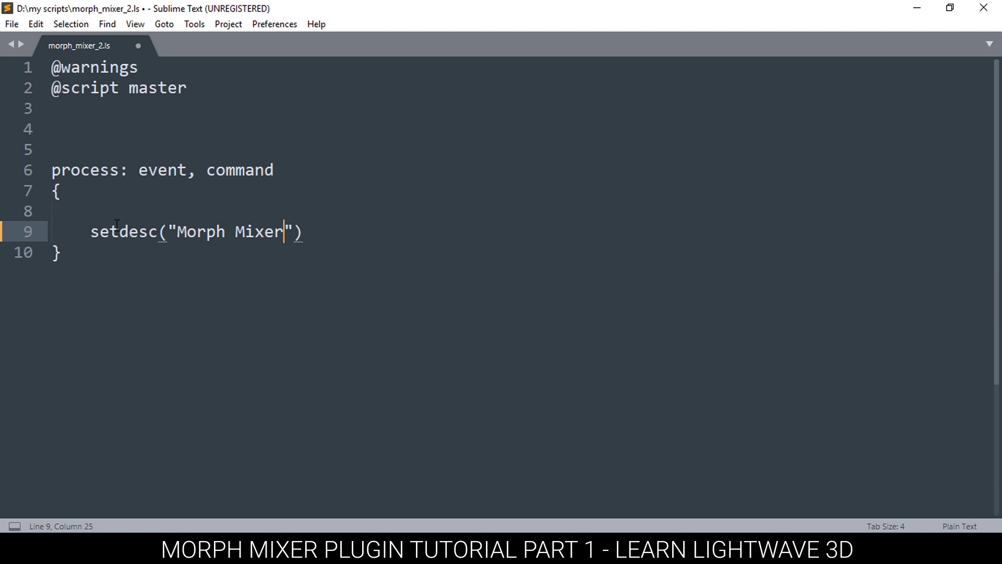
type(" 2.0")
type("\")")
type(";")
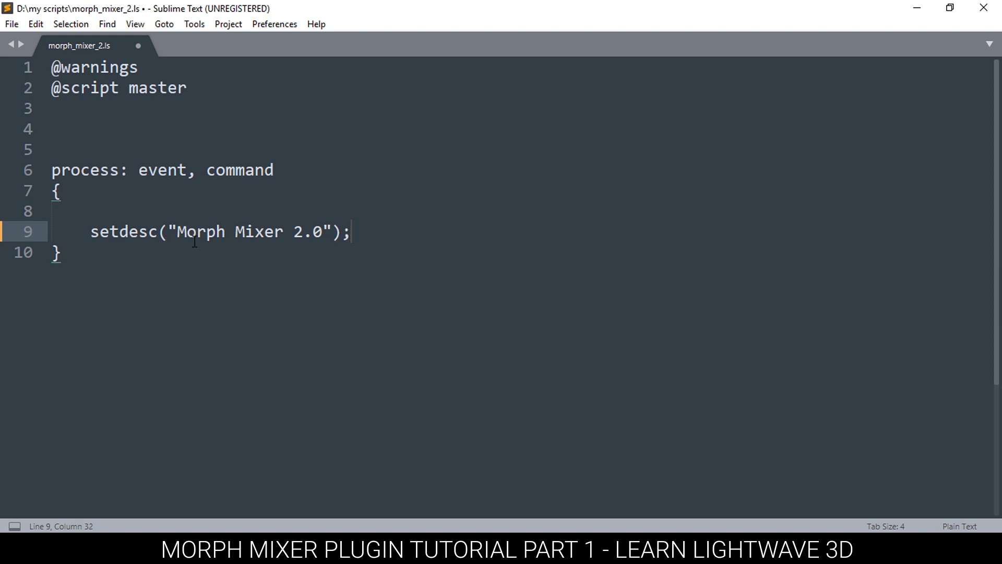
mouse_move(52, 168)
left_click_drag(53, 168, 109, 279)
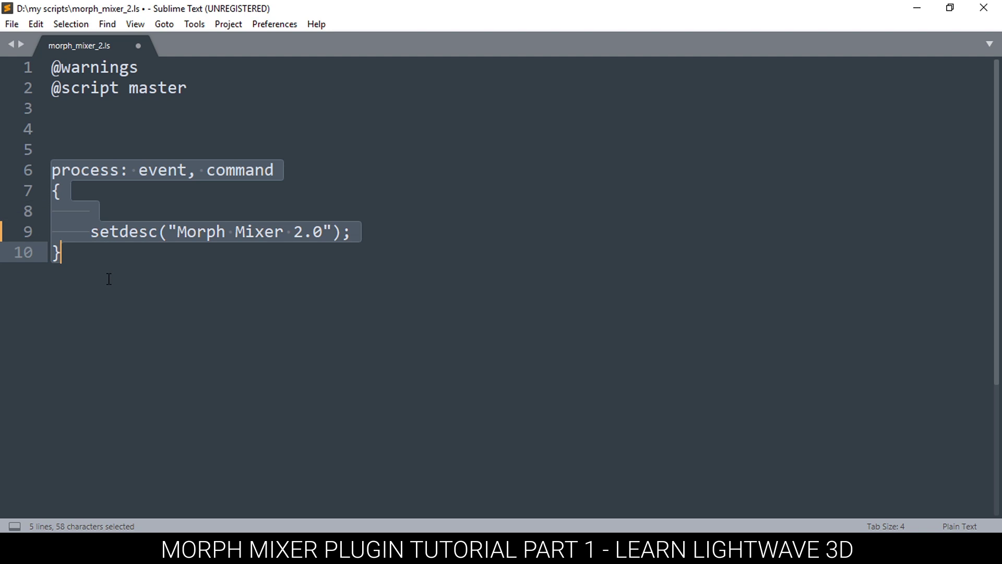
left_click(91, 255)
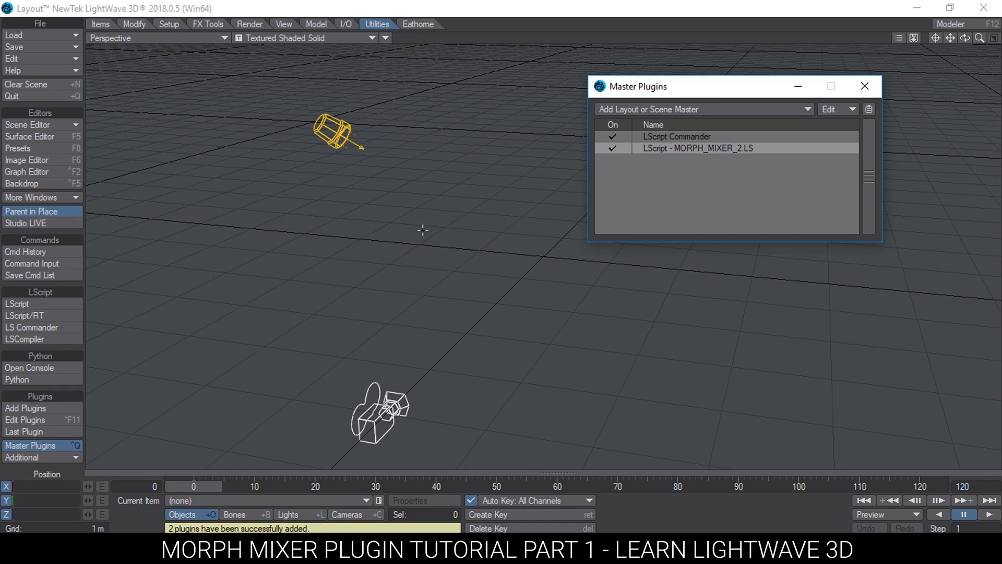
- Select the light and camera and save an incremented copy of the scene
left_click(329, 119)
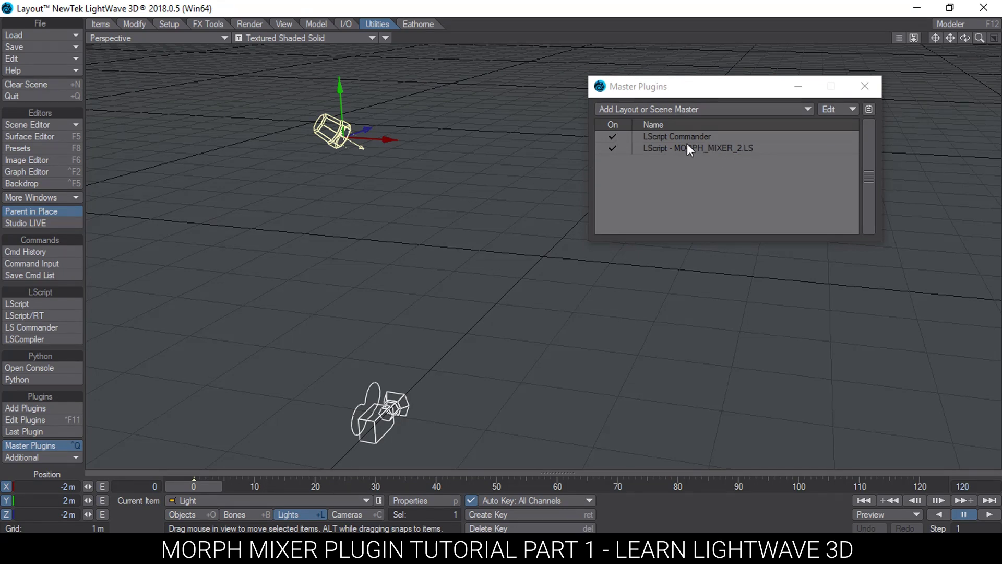
key("shift+c")
left_click(36, 48)
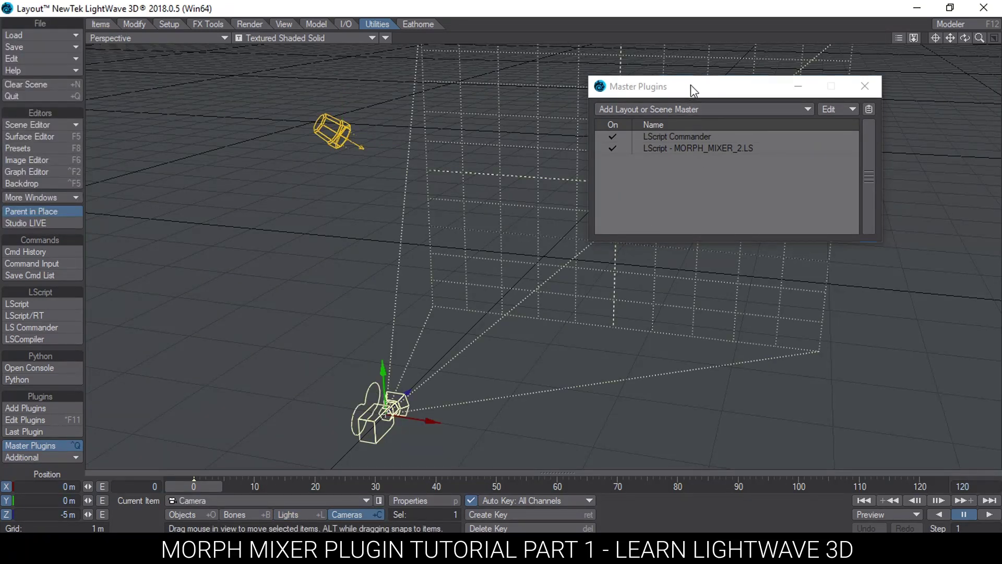
mouse_move(690, 84)
left_mouse_down()
mouse_move(716, 113)
mouse_move(717, 105)
left_mouse_up()
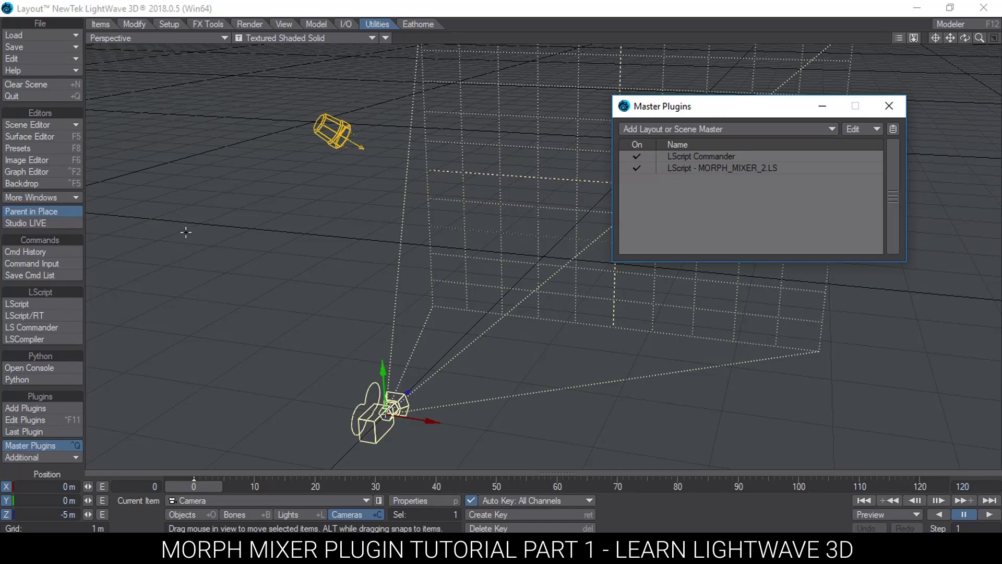
key("shift+l")
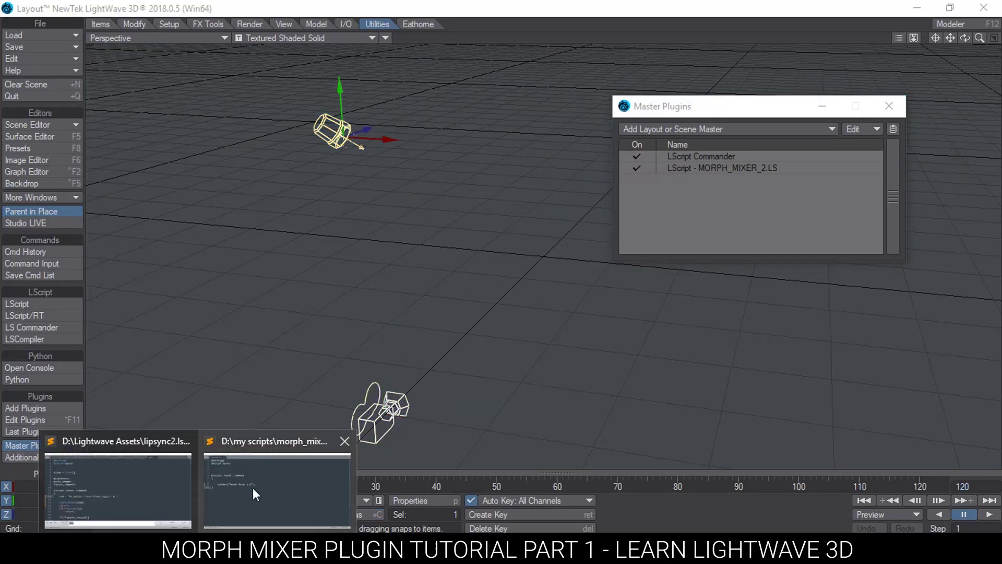
- Return to Sublime Text and select the setdesc line in the process block
left_click(260, 490)
left_click_drag(90, 231, 386, 233)
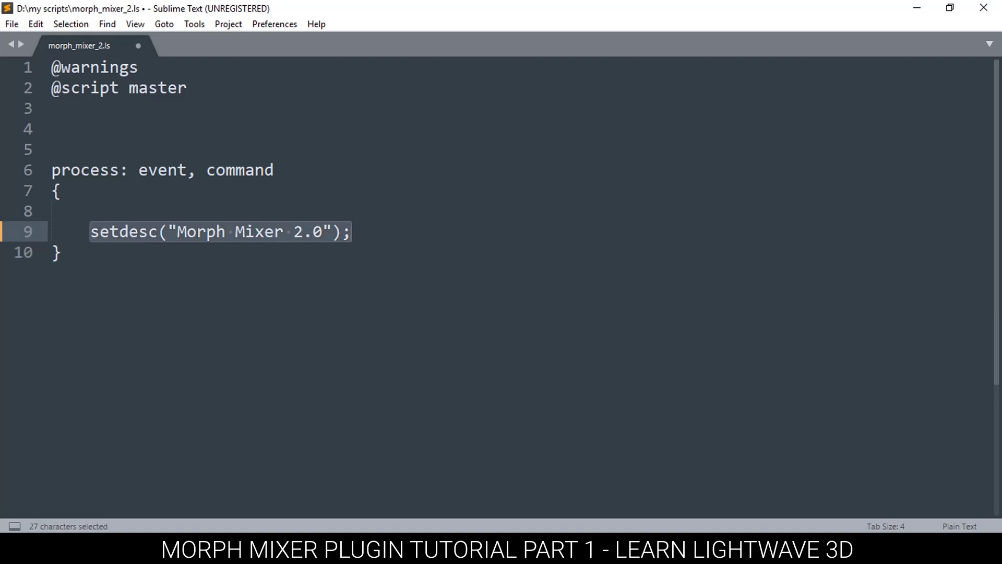
key("alt+Tab")
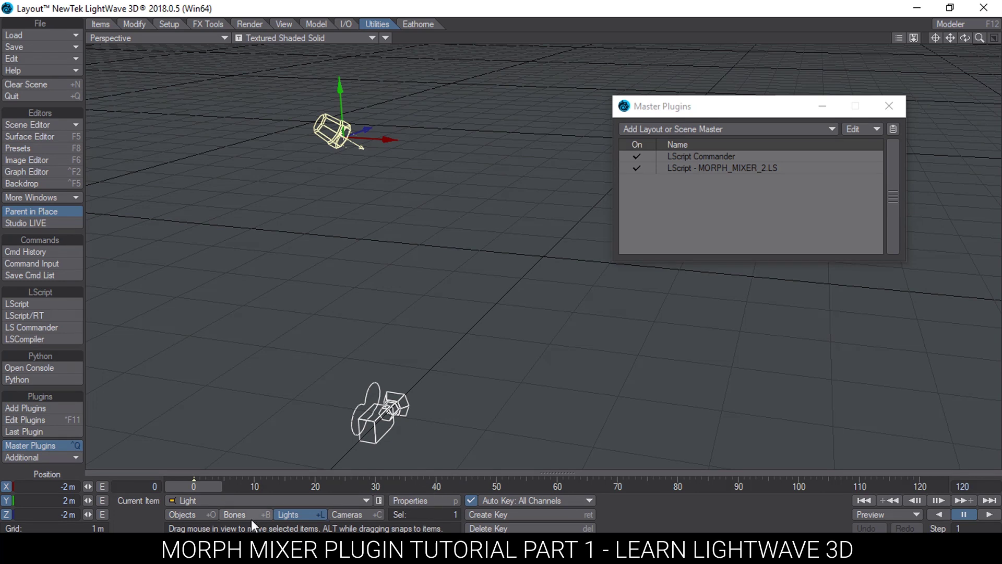
left_click(224, 492)
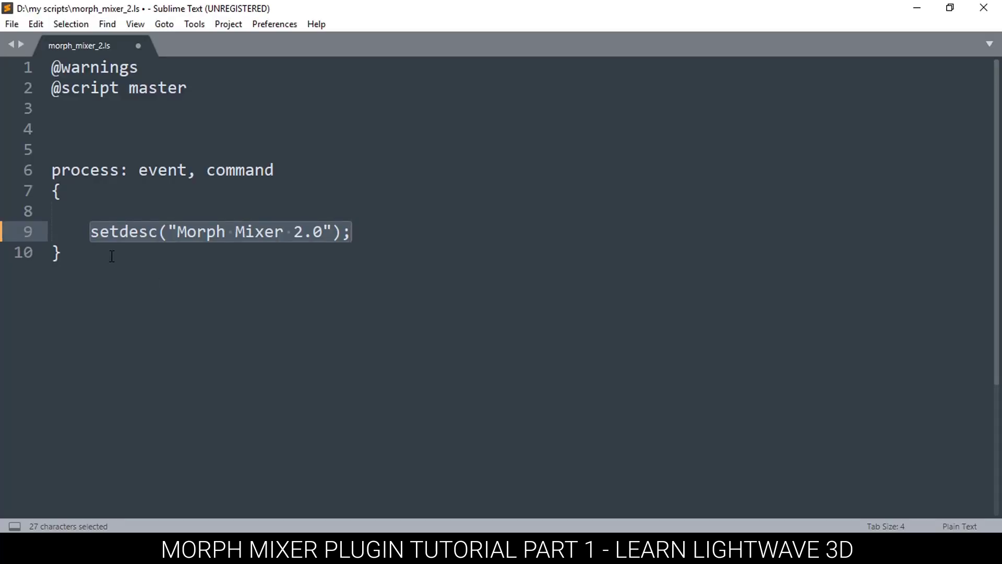
key("Down")
left_click_drag(93, 230, 385, 231)
- Write an empty create { } block on line 5, above the process function
left_click(104, 149)
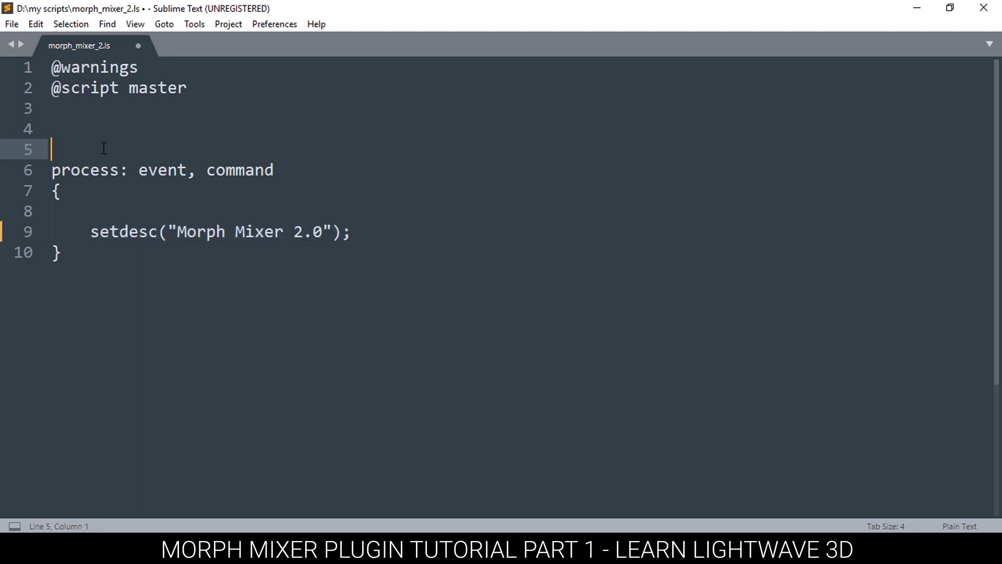
type("create")
key("Return")
type("{")
key("Return")
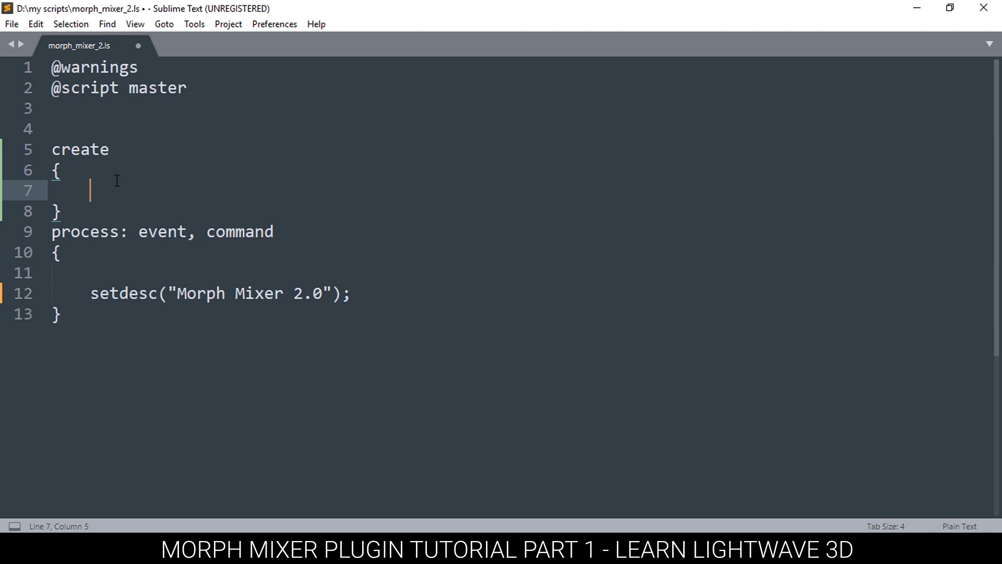
left_click(100, 212)
key("Return")
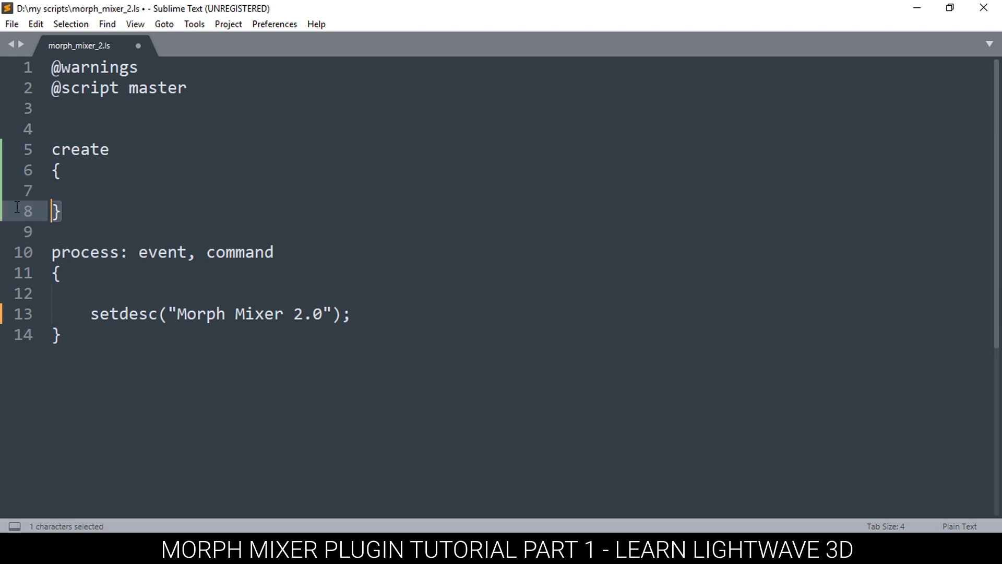
left_click_drag(76, 203, 51, 149)
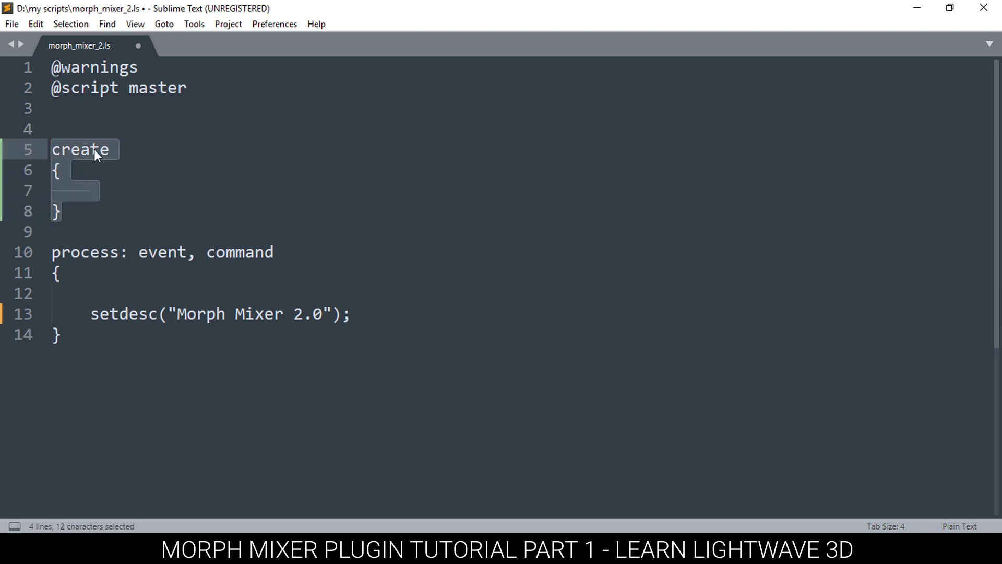
left_click(95, 151)
left_click(75, 337)
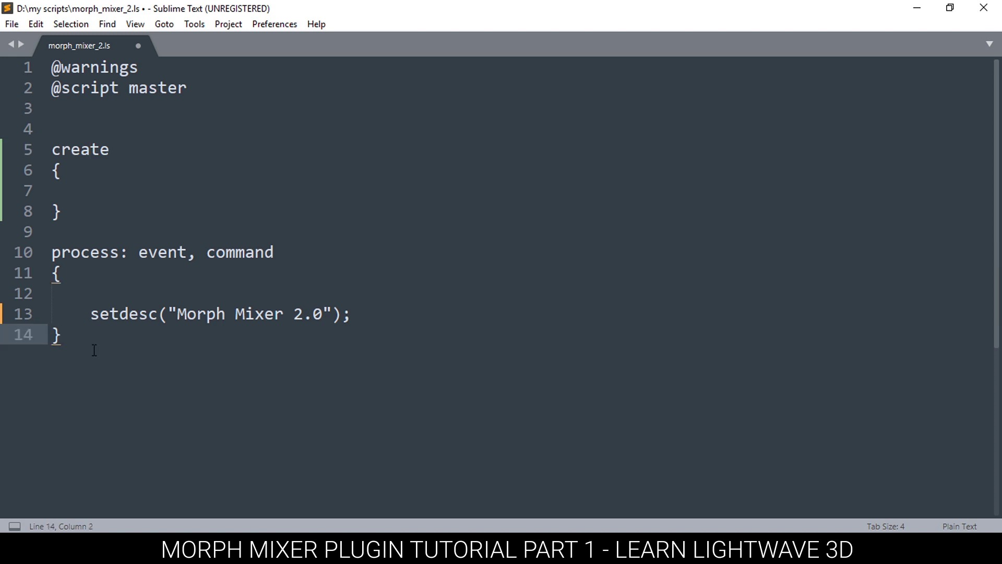
key("Return")
key("Return")
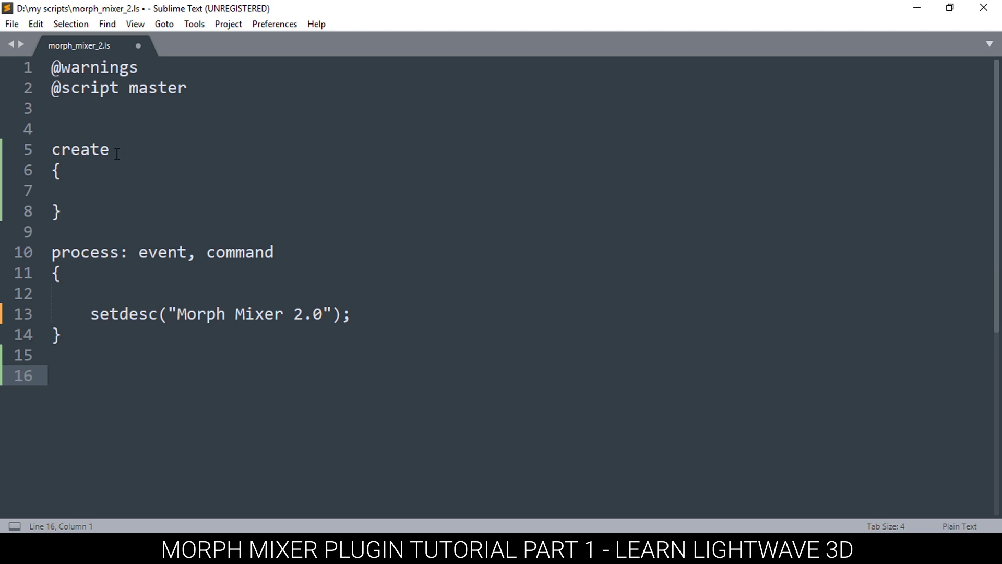
- Move the setdesc("Morph Mixer 2.0") line from process into create and save the script
left_click_drag(116, 152, 36, 153)
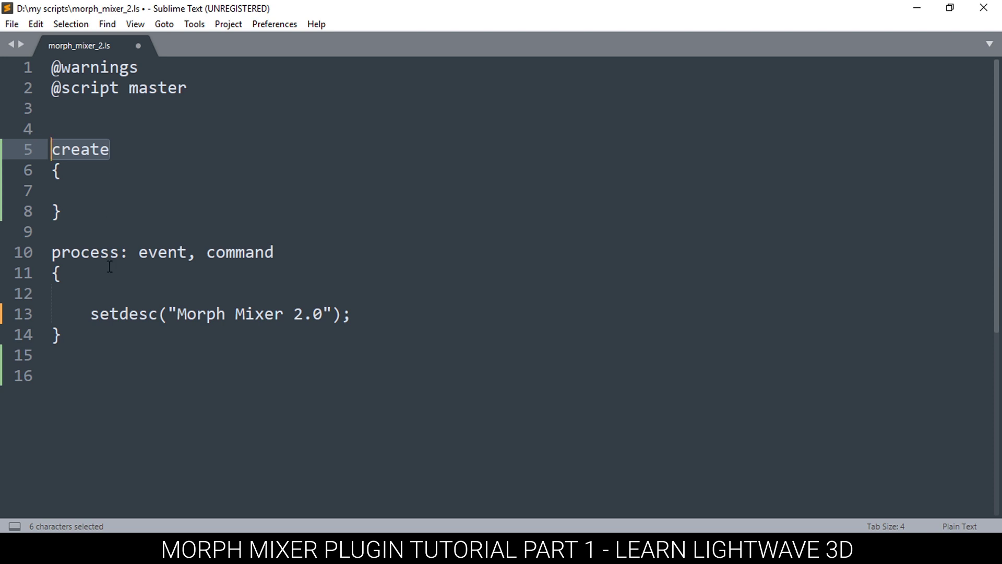
left_click_drag(91, 313, 349, 312)
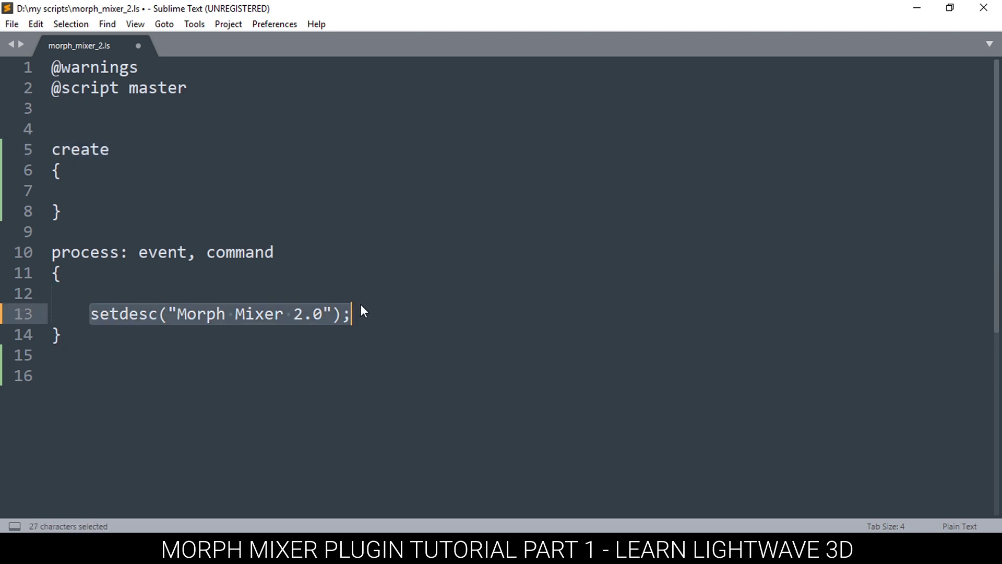
key("ctrl+x")
left_click(87, 191)
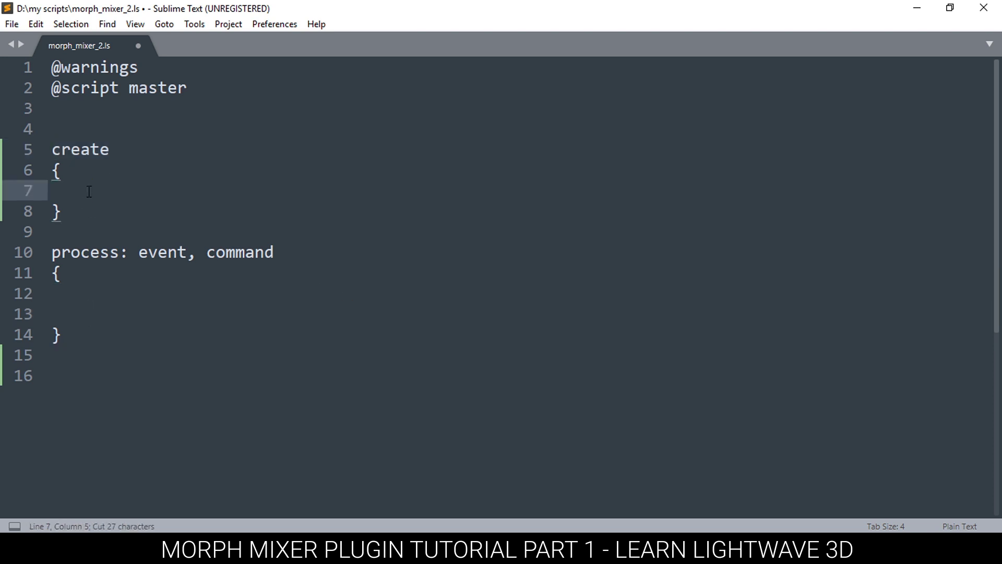
key("ctrl+v")
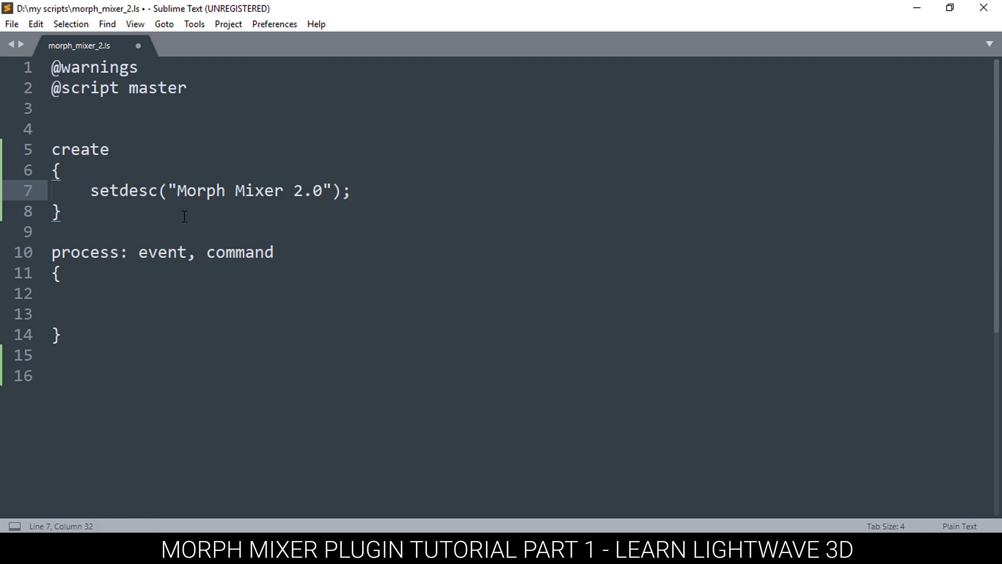
left_click_drag(90, 190, 373, 187)
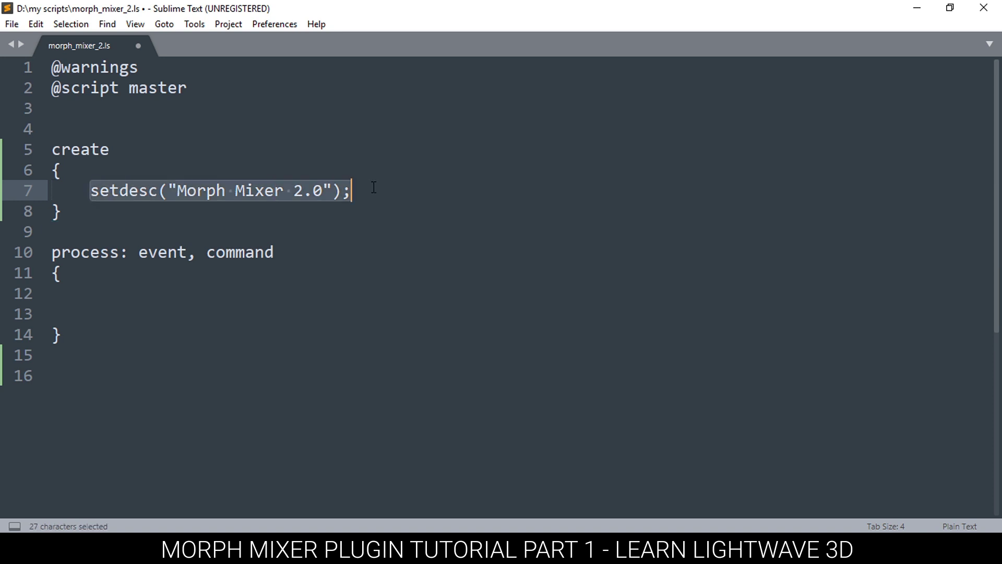
left_click(290, 251)
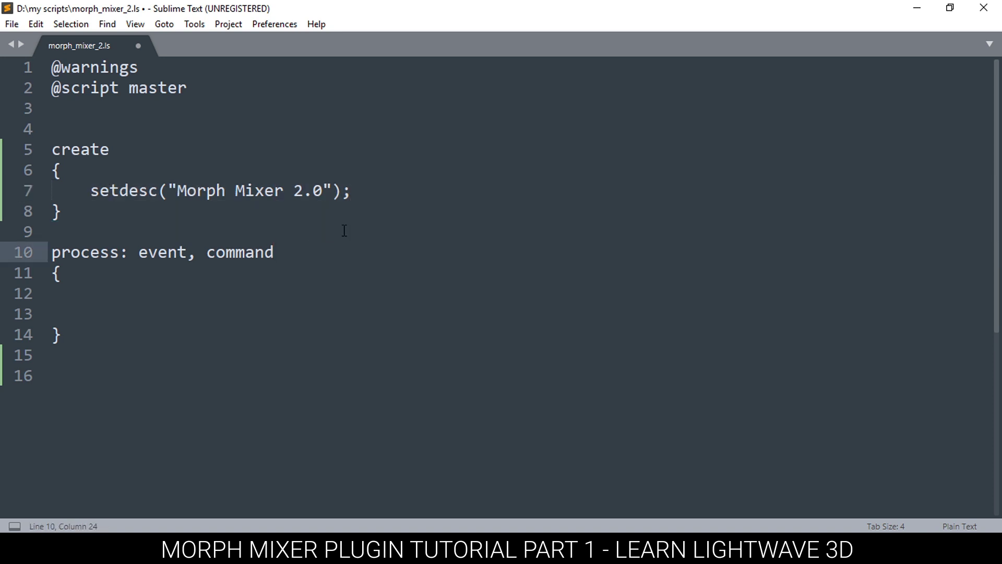
key("ctrl+s")
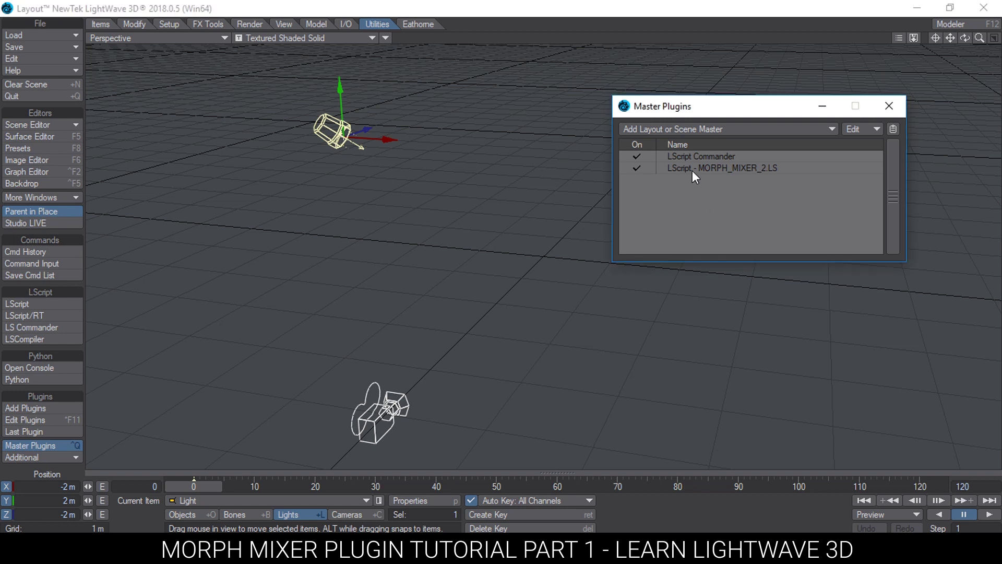
- Remove the old MORPH_MIXER_2.LS entry and re-add the script, now listed as Morph Mixer 2.0
right_click(692, 171)
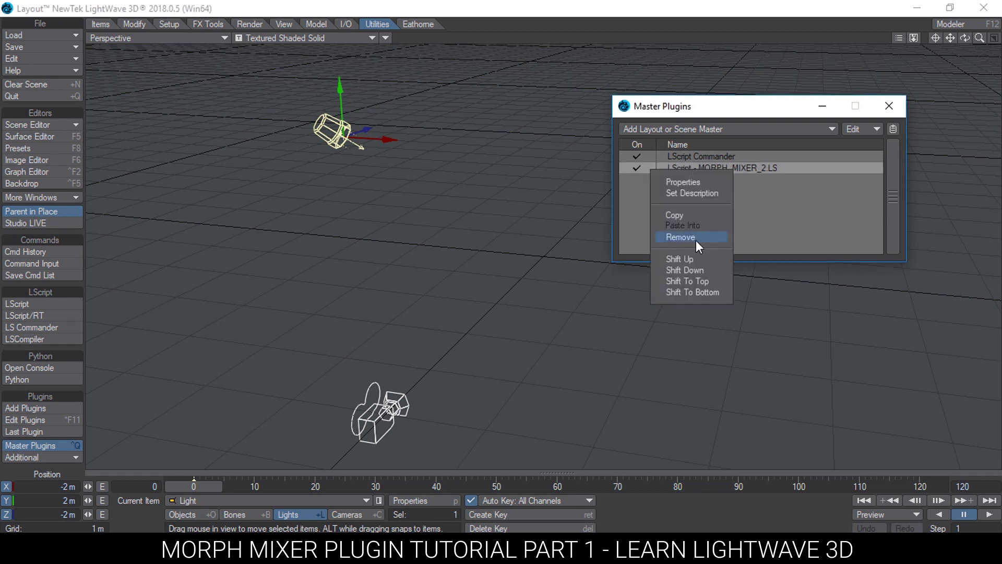
left_click(679, 238)
left_click(687, 125)
left_click(688, 125)
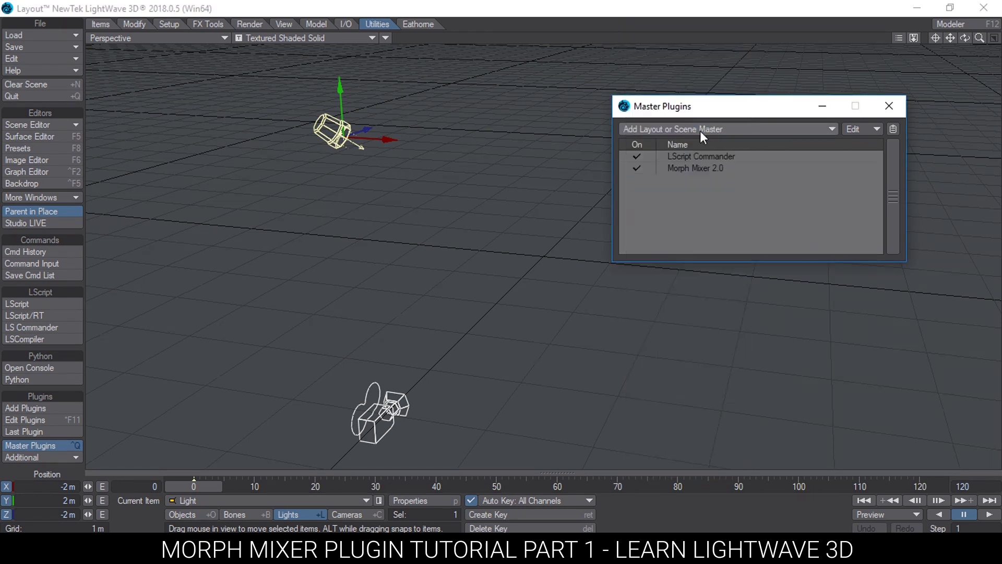
left_click(693, 172)
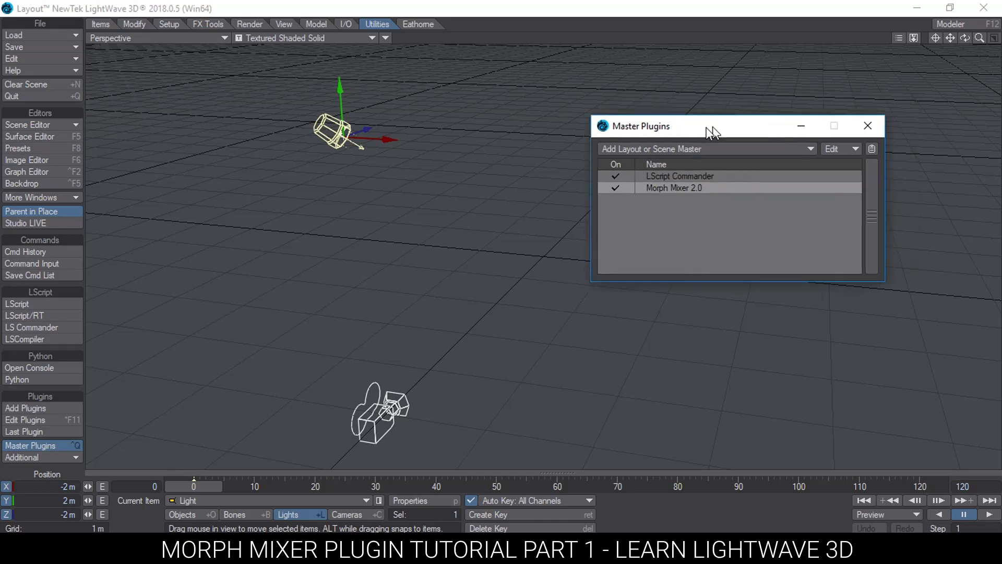
left_click_drag(708, 127, 696, 123)
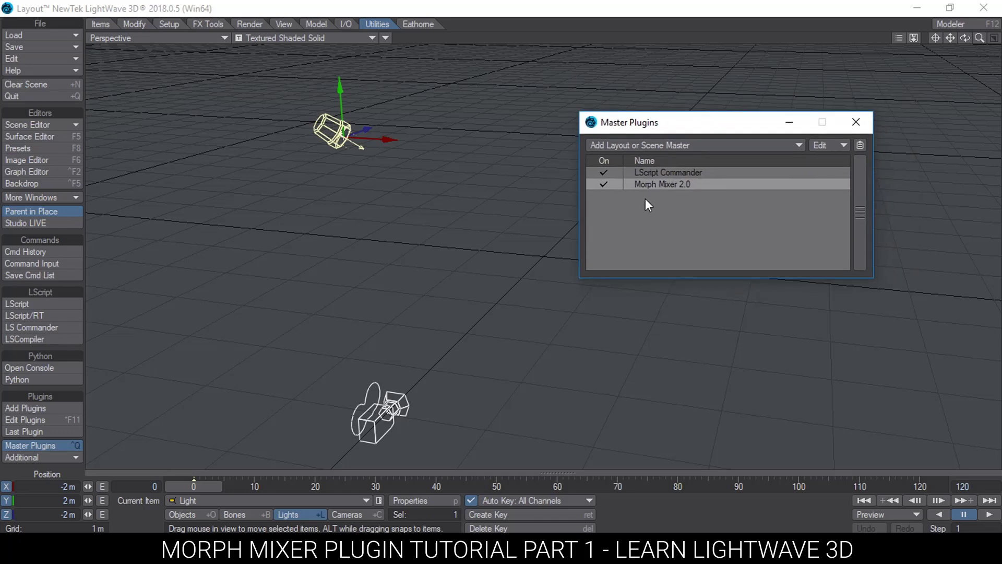
- Double-click Morph Mixer 2.0 to test it, then remove it from the master plugins
double_click(690, 184)
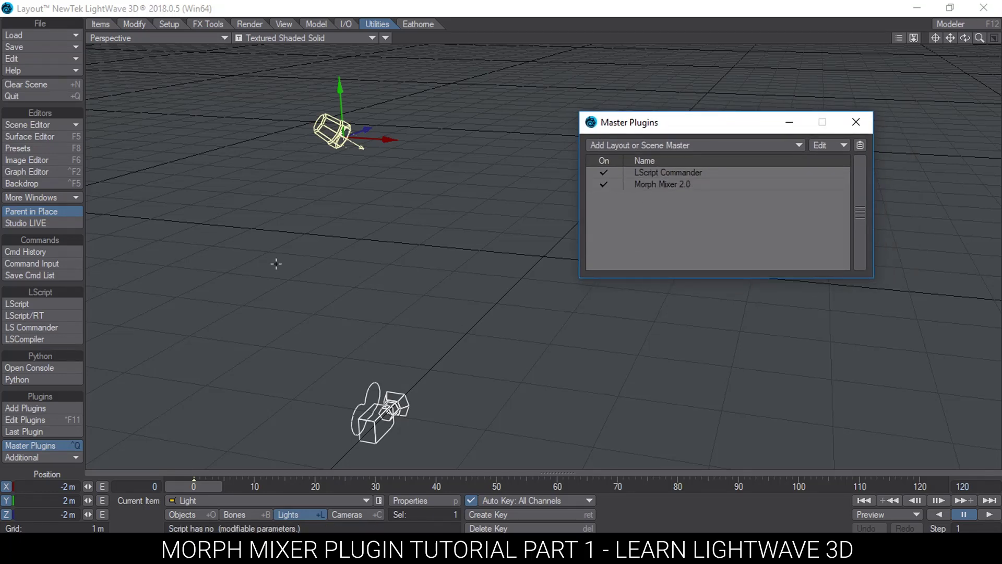
double_click(655, 184)
left_click_drag(667, 119, 700, 112)
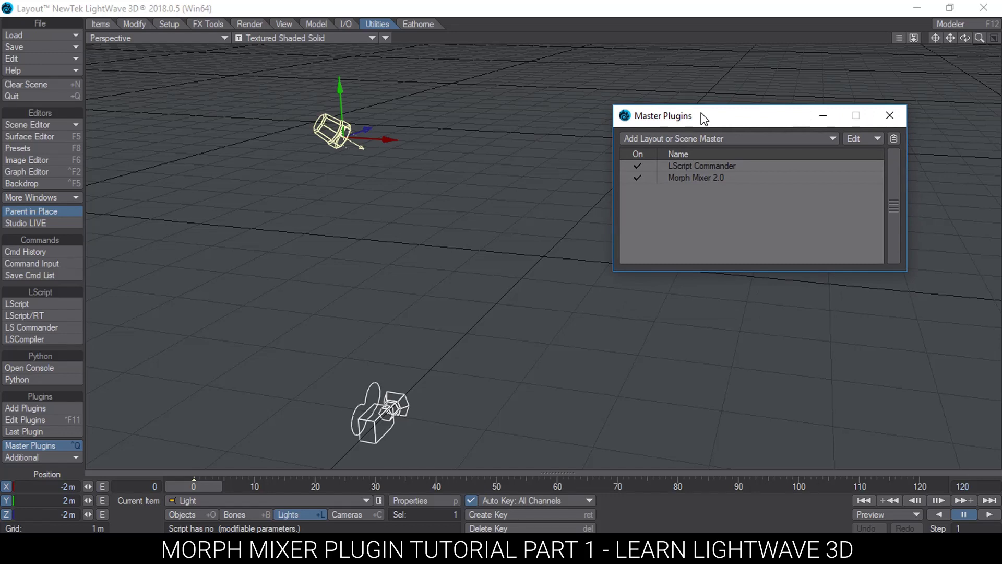
right_click(704, 179)
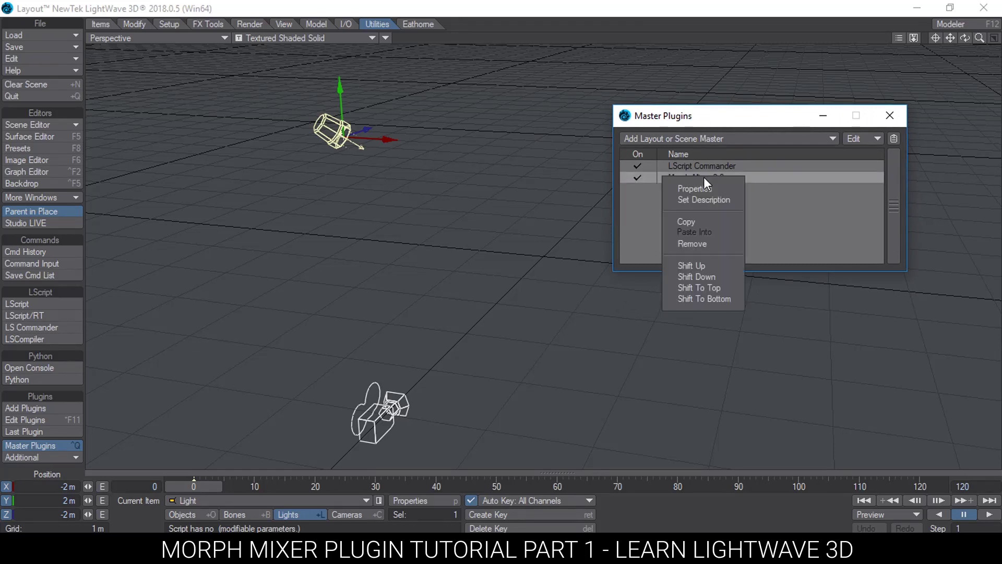
left_click(701, 244)
left_click_drag(753, 117, 747, 108)
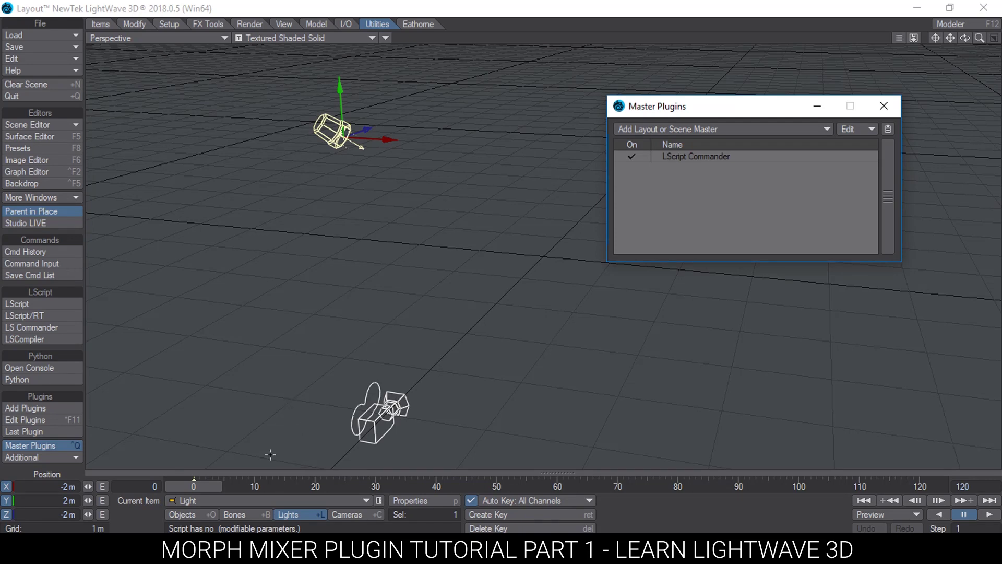
- Add an empty options { } block below the process block and save the script
left_click(252, 482)
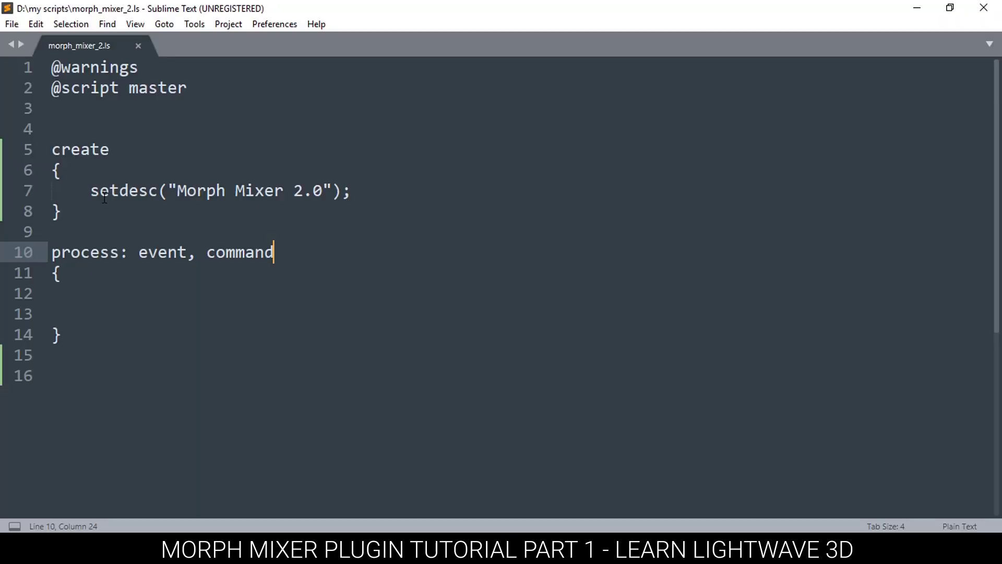
left_click(76, 335)
key("Return")
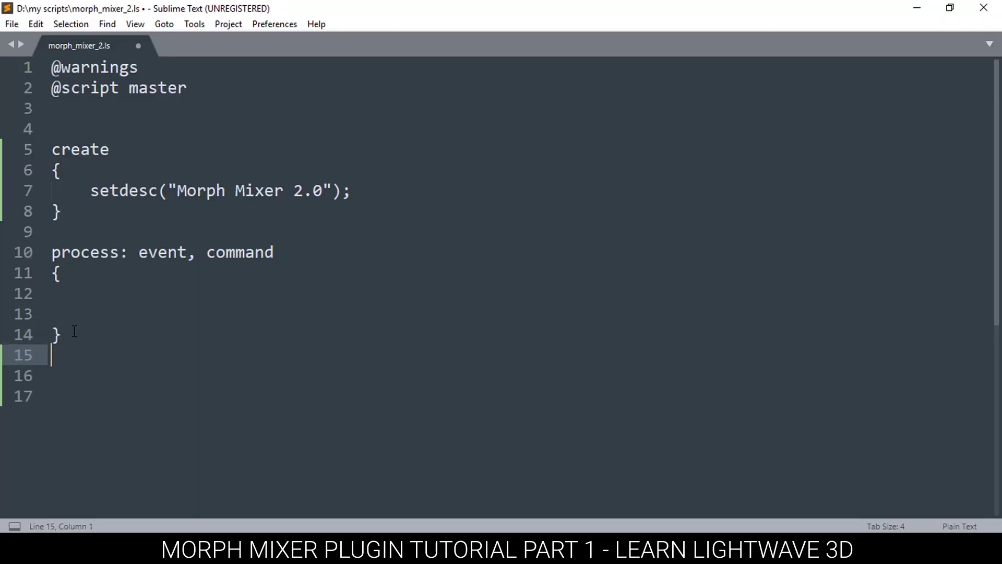
key("Return")
type("options")
key("Return")
type("{")
key("Return")
key("Return")
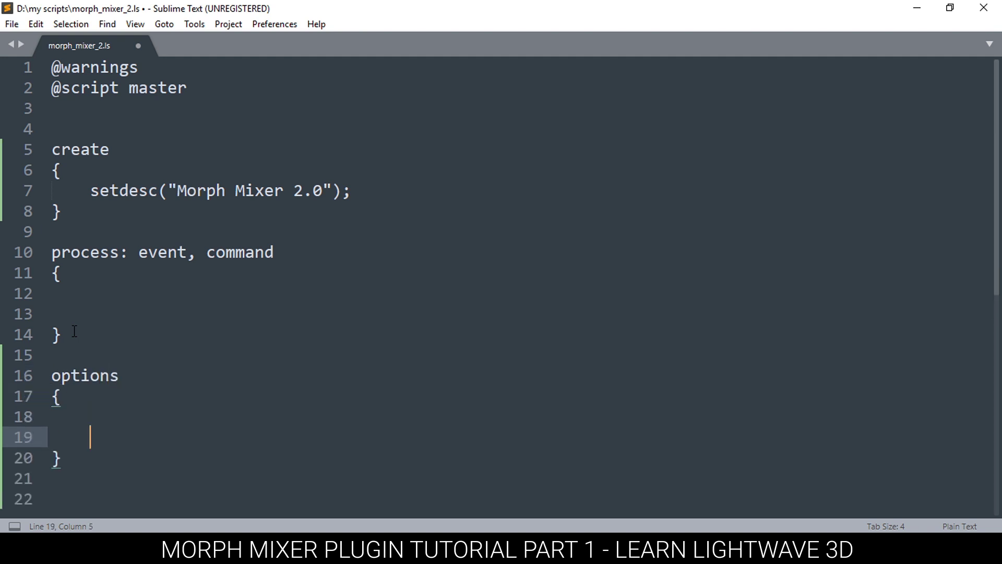
key("ctrl+s")
left_click(585, 321)
- Select the create block and the new options block to review them
left_click_drag(52, 129, 72, 244)
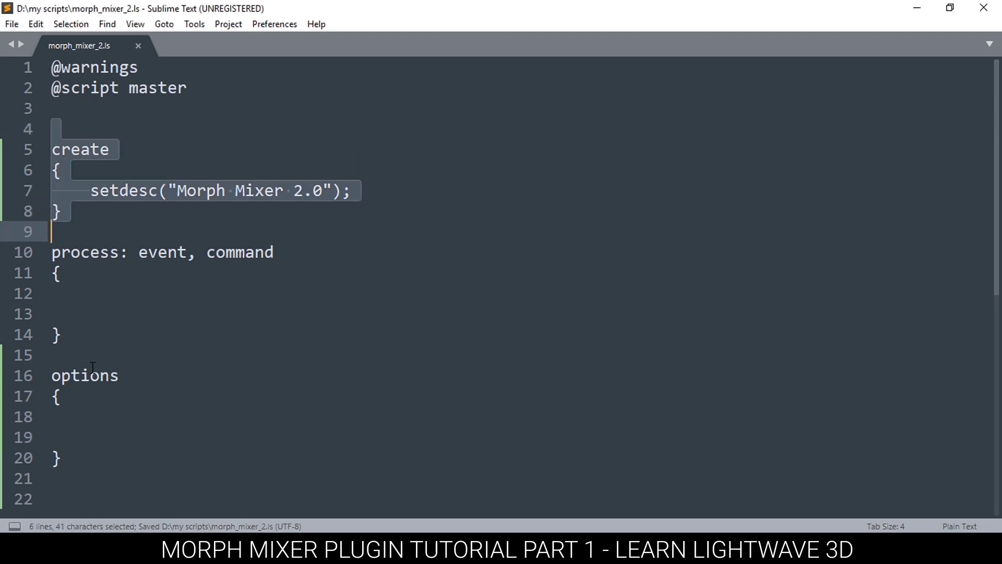
scroll(64, 249, "down", 2)
left_click_drag(61, 234, 117, 357)
left_click(120, 282)
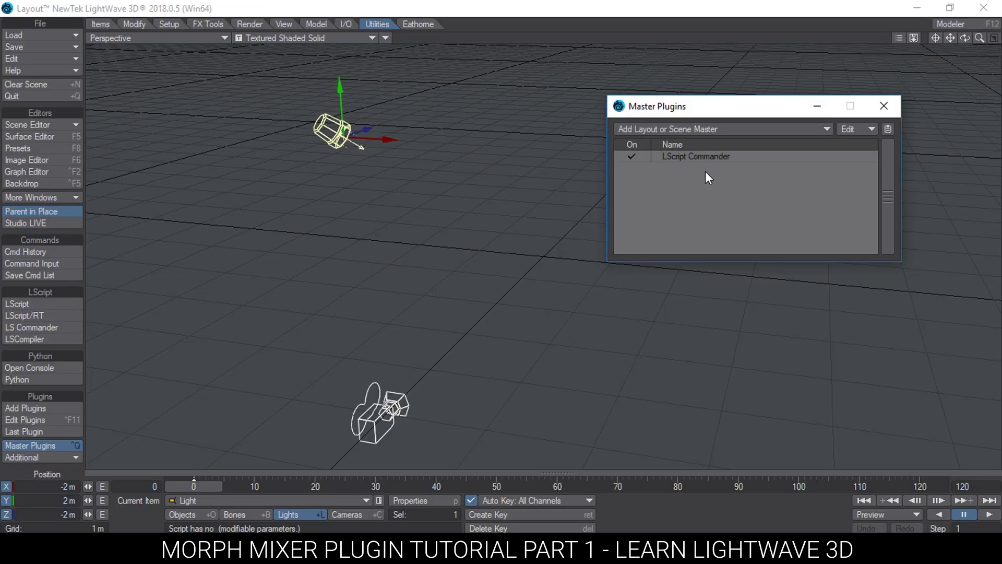
- Type reqbegin("Morph Mixer 2.0"); as the first line of the options block
left_click(257, 474)
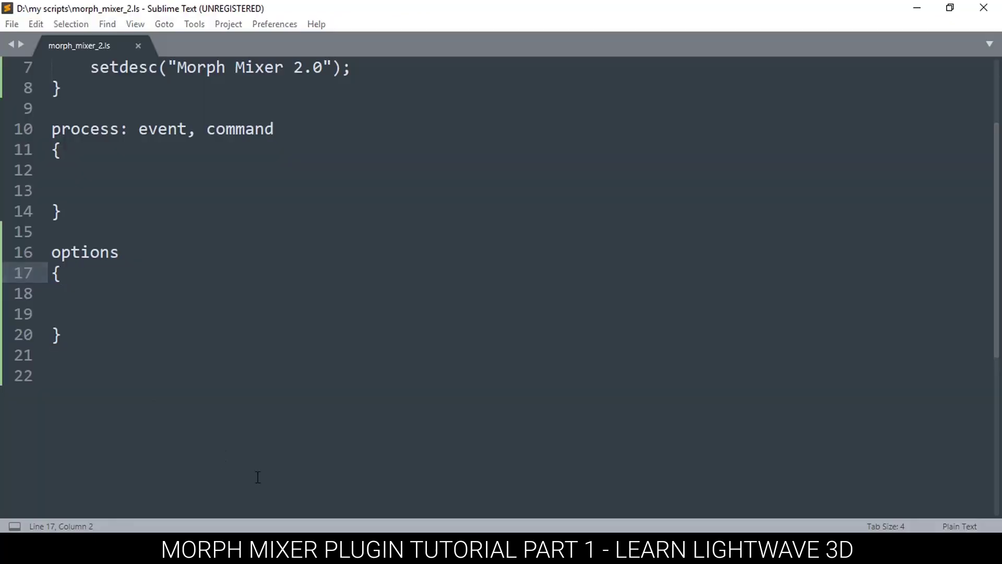
left_click(90, 313)
key("ctrl+s")
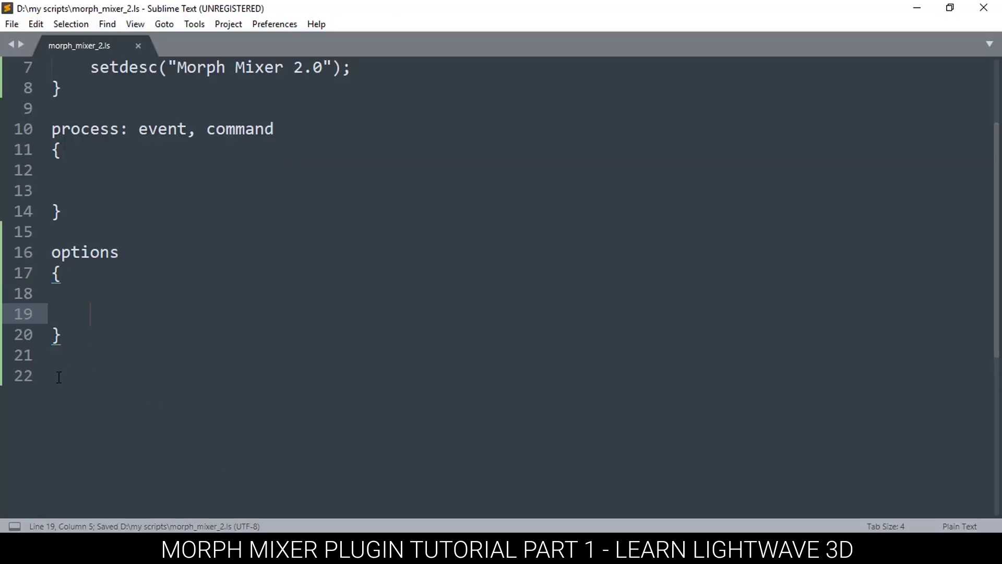
type("req")
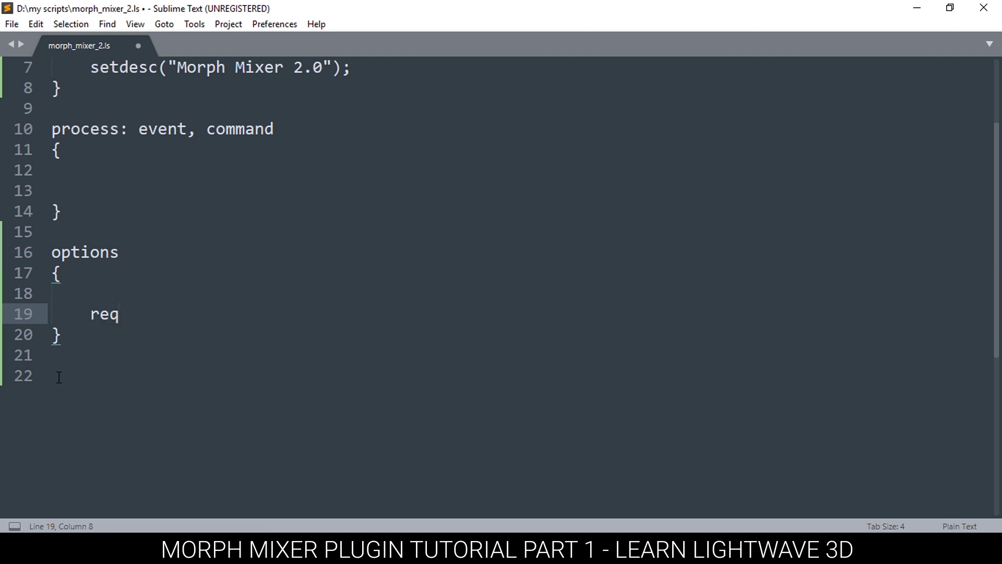
type("begin(")
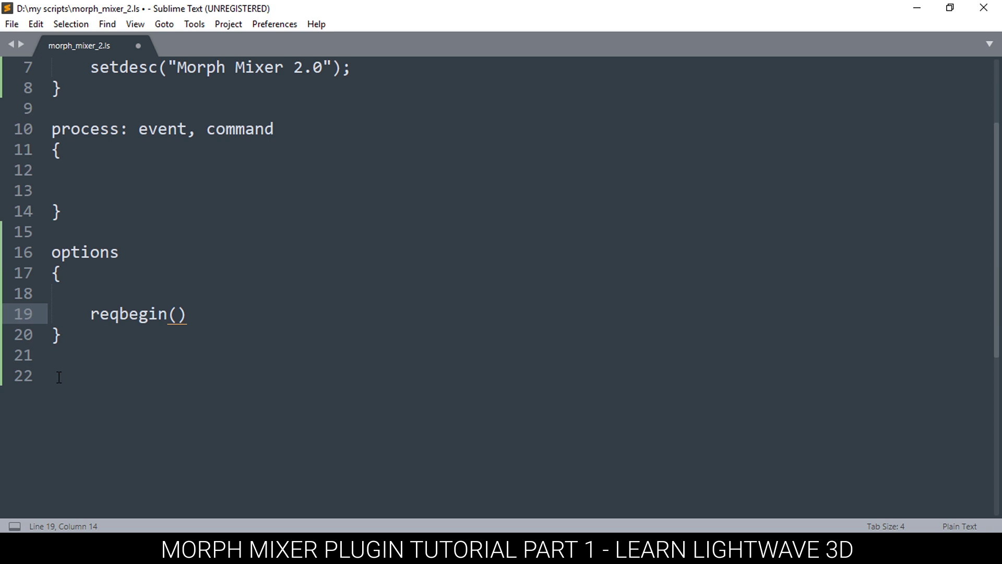
type("\"Morph Mixer 2.0\");")
key("Return")
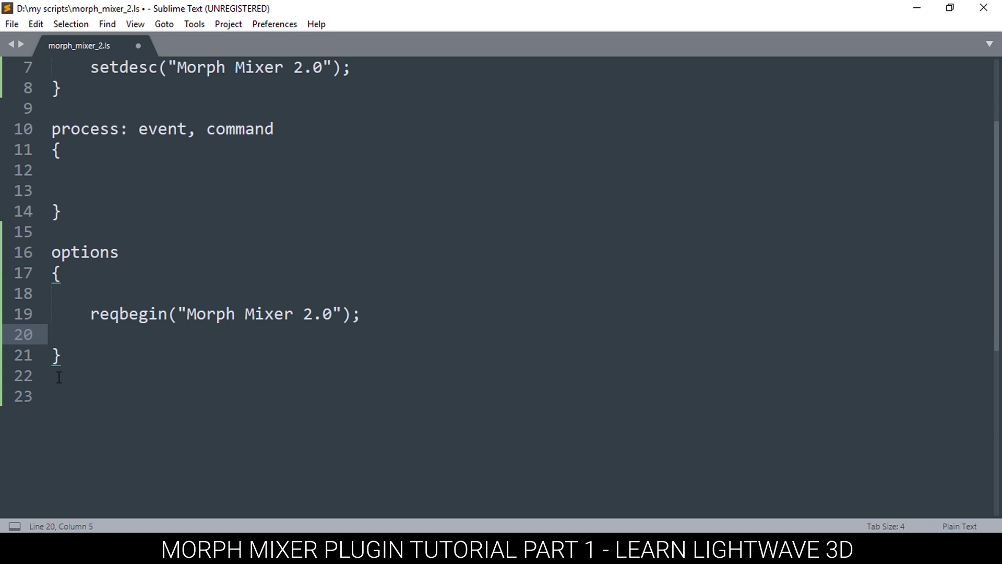
- Add reqsize(300,400); and reqpost(); lines below it and save the script
type("reqsize(")
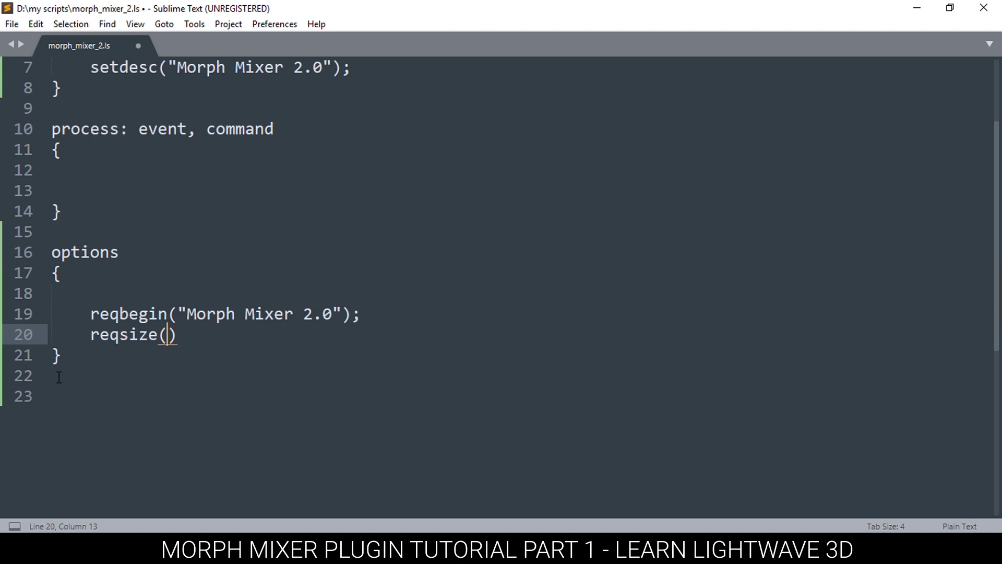
type("\"")
key("BackSpace")
type("300,")
type("400);")
key("Return")
key("Return")
key("Return")
type("req")
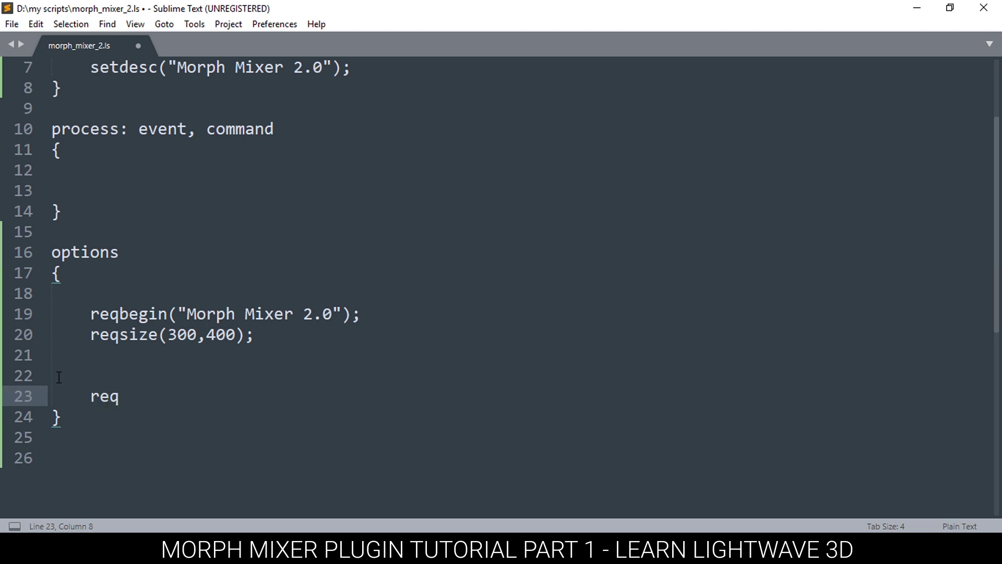
type("post")
type("();")
key("Return")
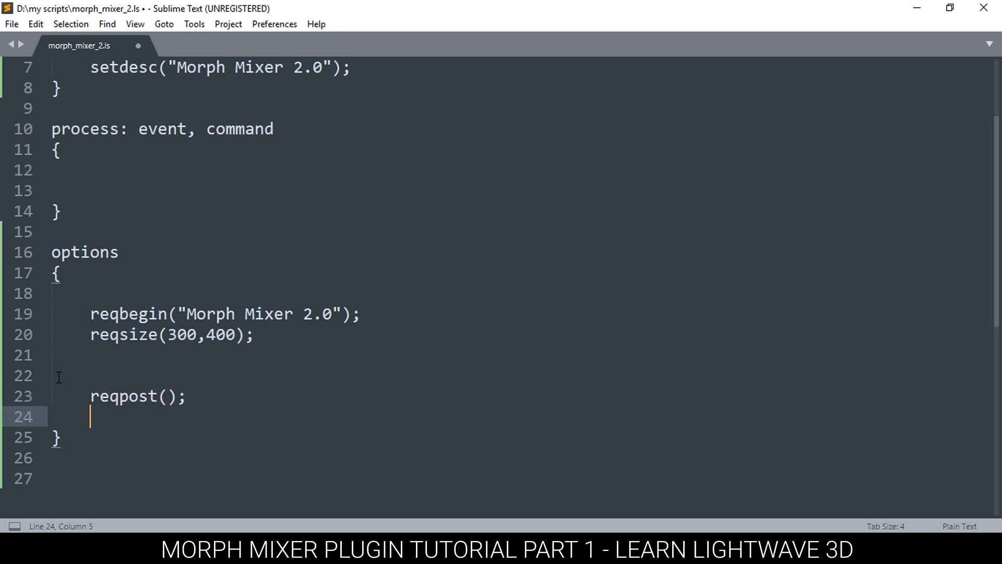
key("ctrl+s")
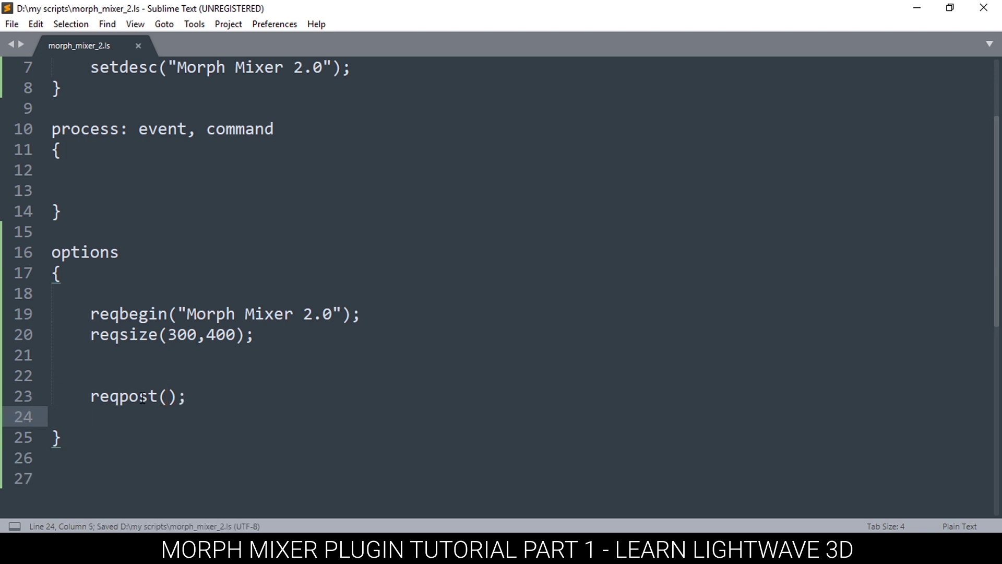
- Add Morph Mixer 2.0 as a master plugin, reposition its empty panel, then cancel it
left_click_drag(158, 397, 120, 397)
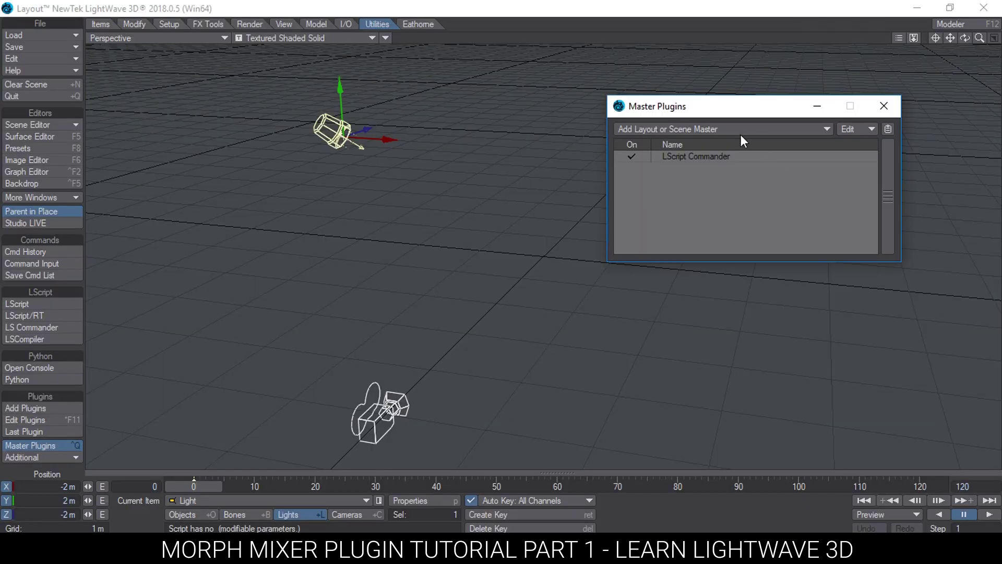
left_click(730, 128)
left_click(728, 127)
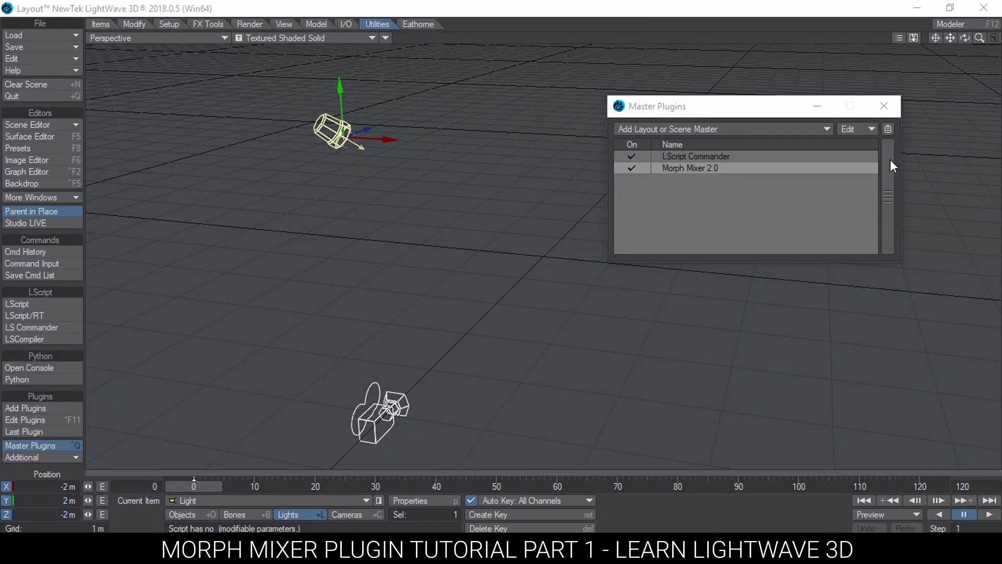
left_click_drag(206, 101, 174, 113)
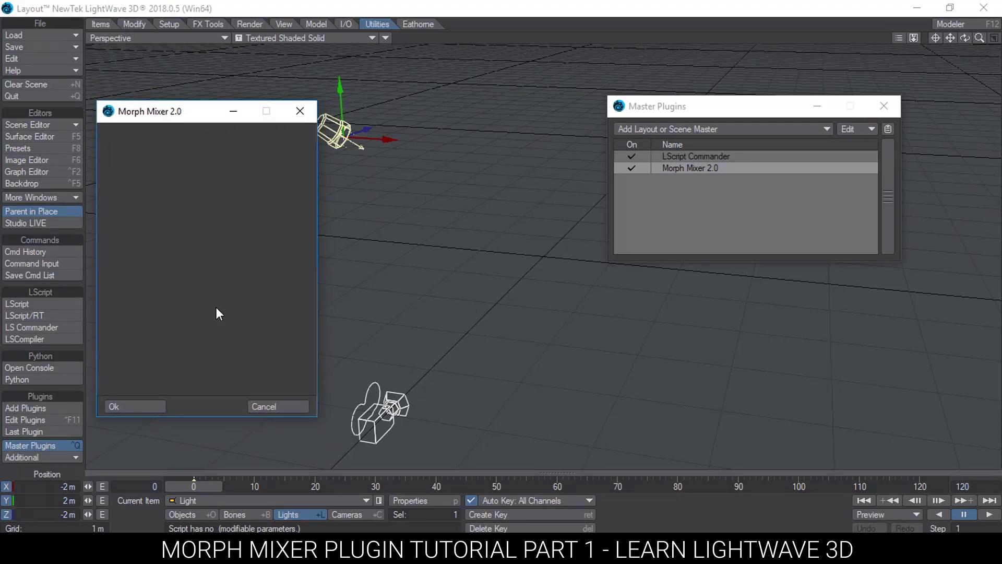
left_click_drag(175, 114, 178, 97)
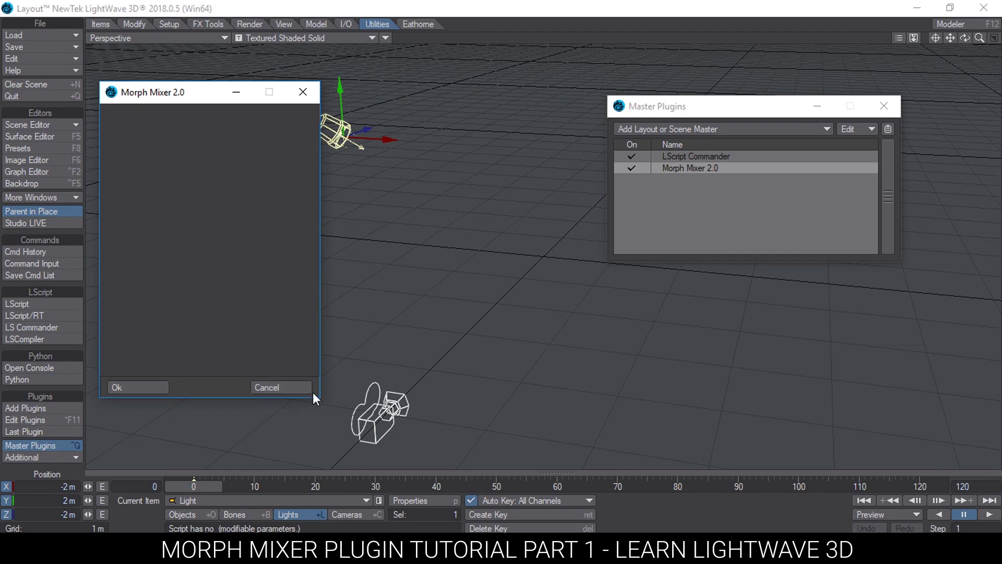
left_click_drag(184, 99, 185, 106)
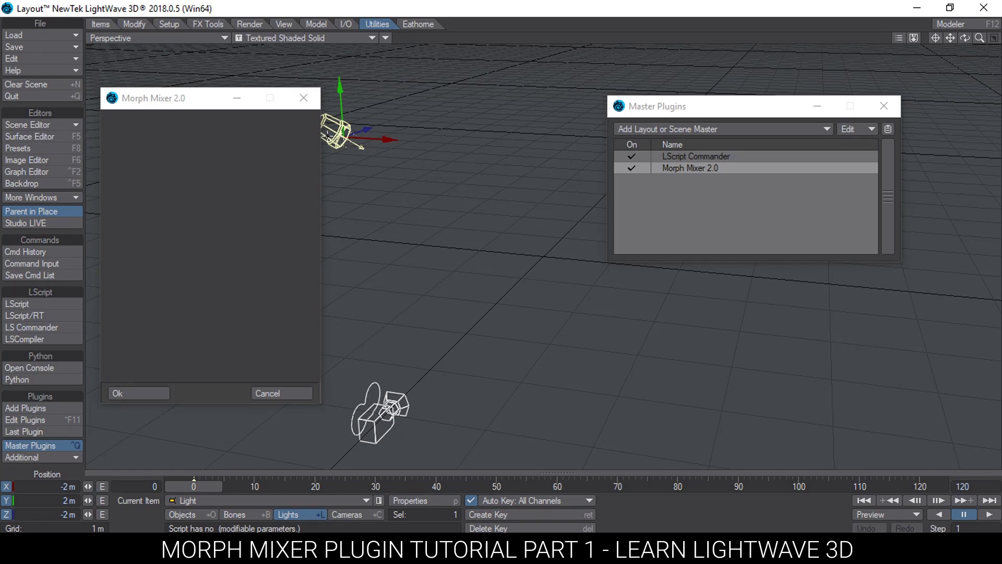
left_click(327, 129)
mouse_move(163, 98)
left_mouse_down()
mouse_move(172, 89)
mouse_move(167, 94)
left_mouse_up()
left_click(302, 390)
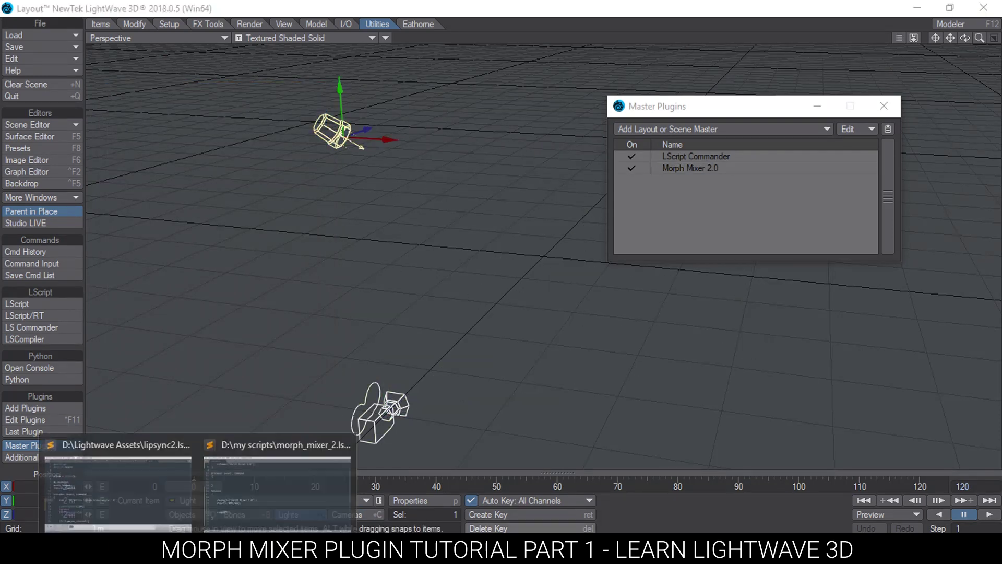
- Reopen the Morph Mixer 2.0 panel from its list row, then return to the script
left_click(277, 480)
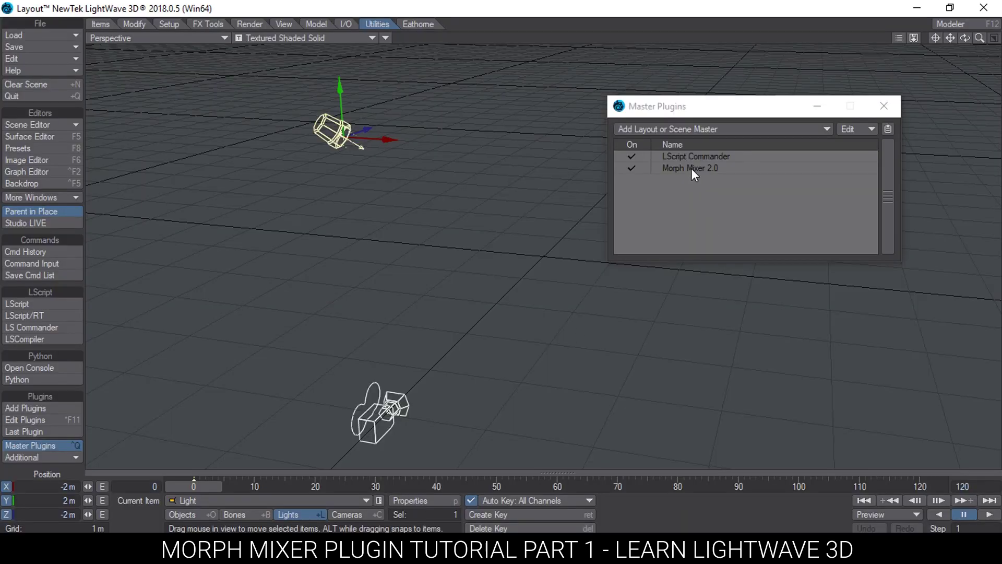
double_click(691, 168)
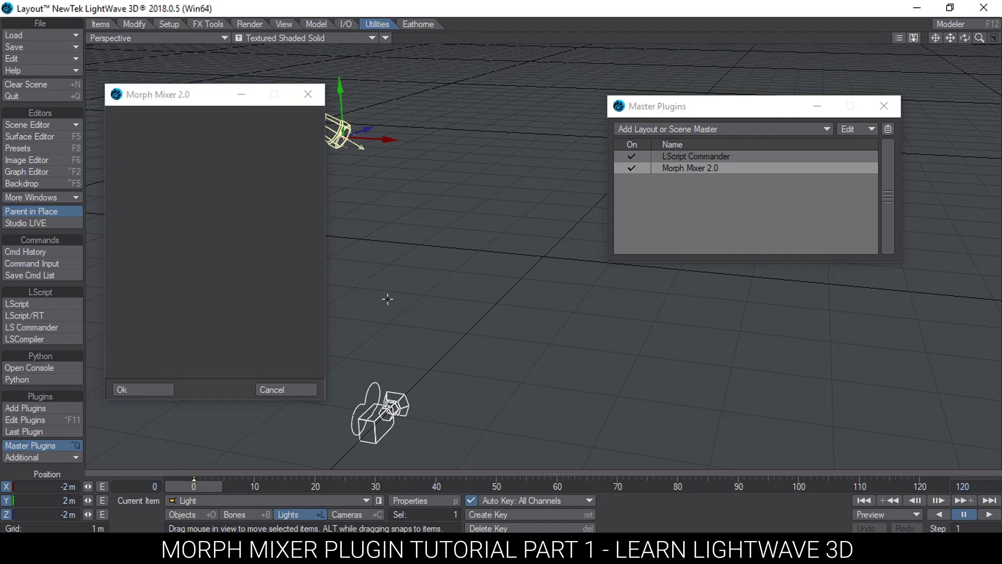
left_click_drag(189, 99, 202, 102)
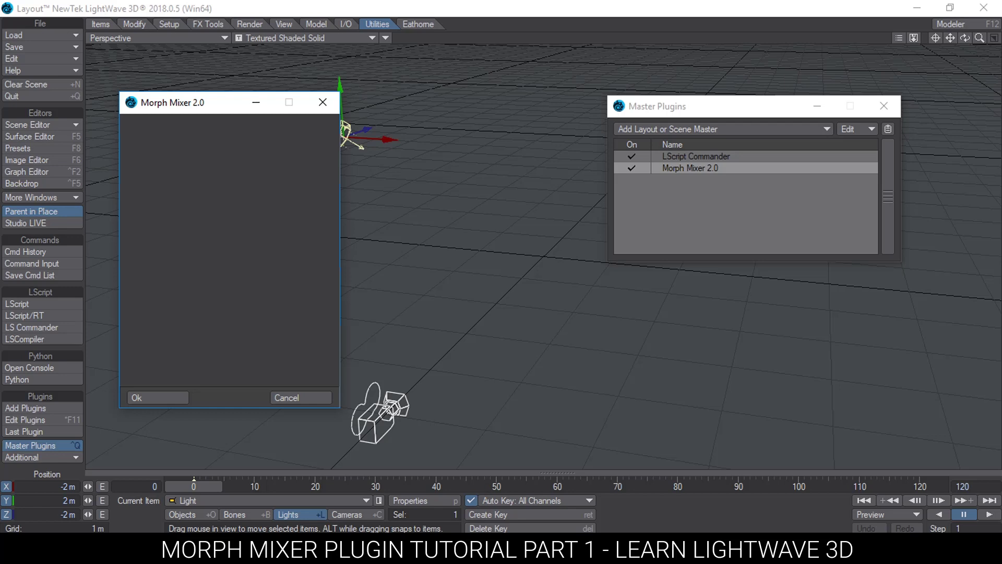
left_click(264, 495)
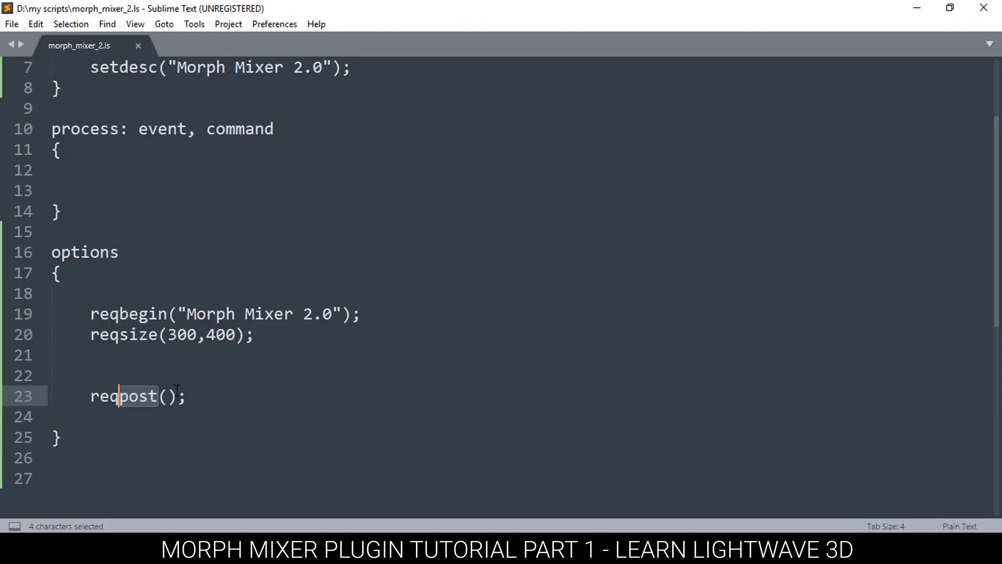
- Change reqpost() to reqopen(), save, and close the old panel in Layout
type("open")
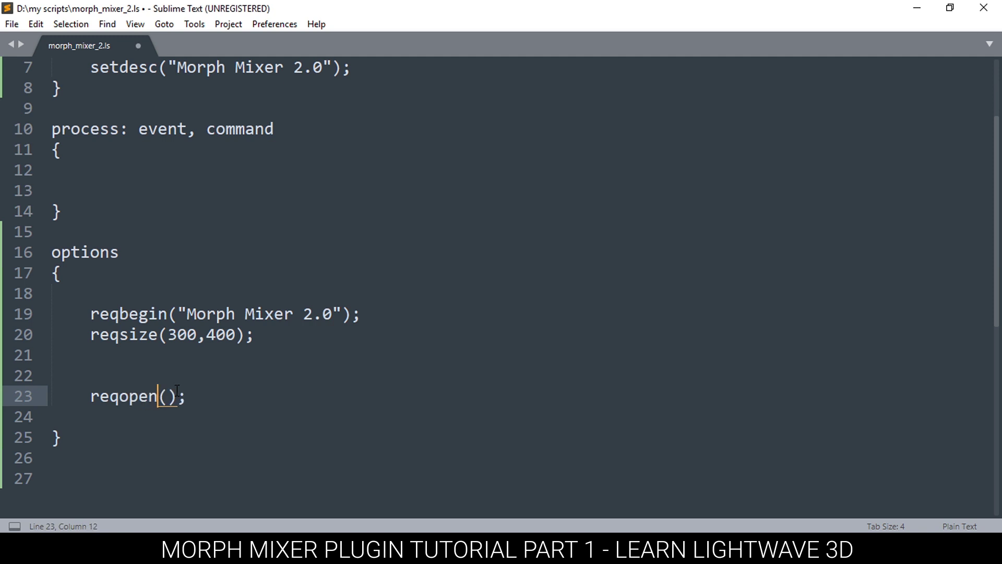
key("ctrl+s")
key("alt+Tab")
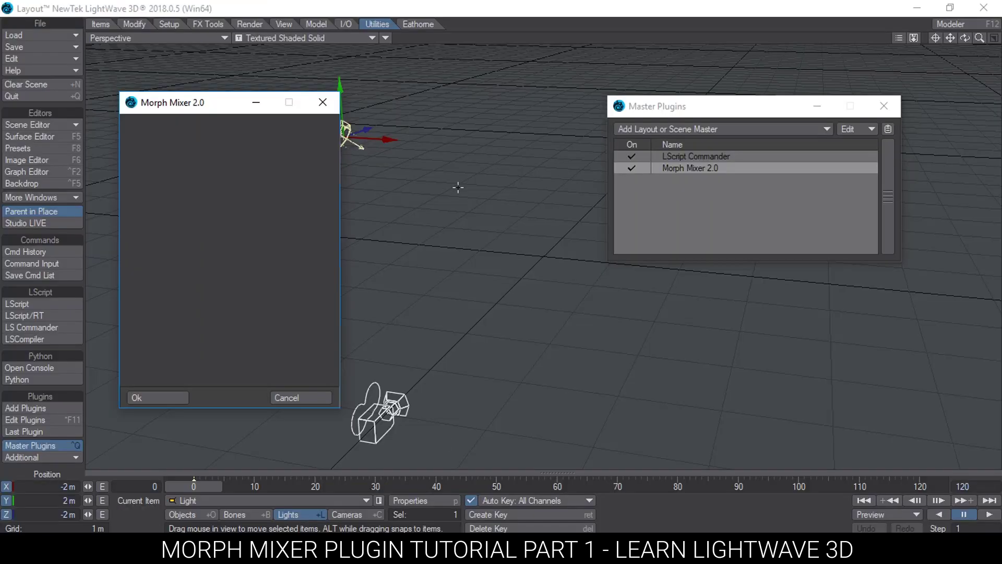
left_click(287, 397)
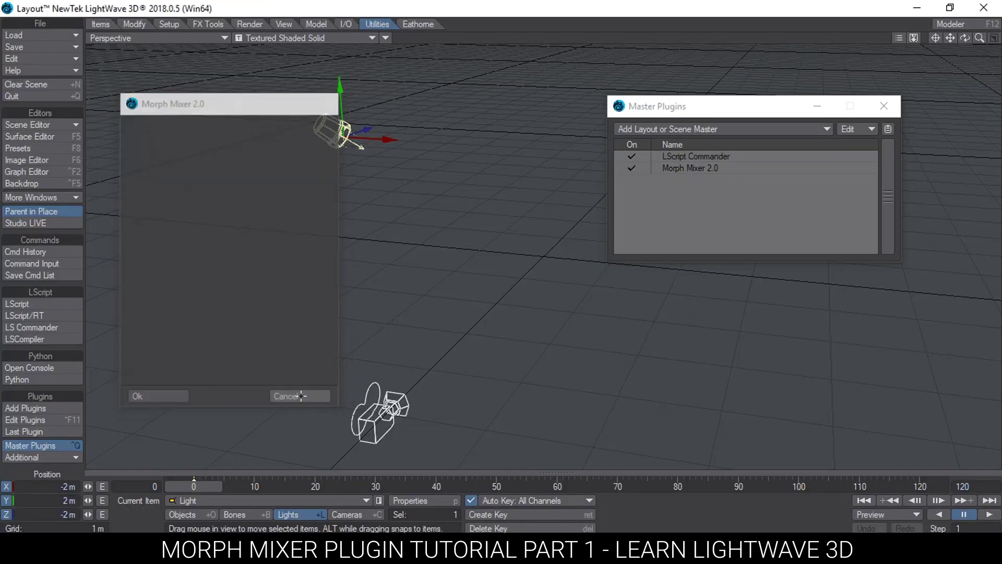
- Remove and re-add Morph Mixer 2.0 in Master Plugins, then open its updated panel
right_click(697, 166)
left_click(698, 232)
left_click(679, 129)
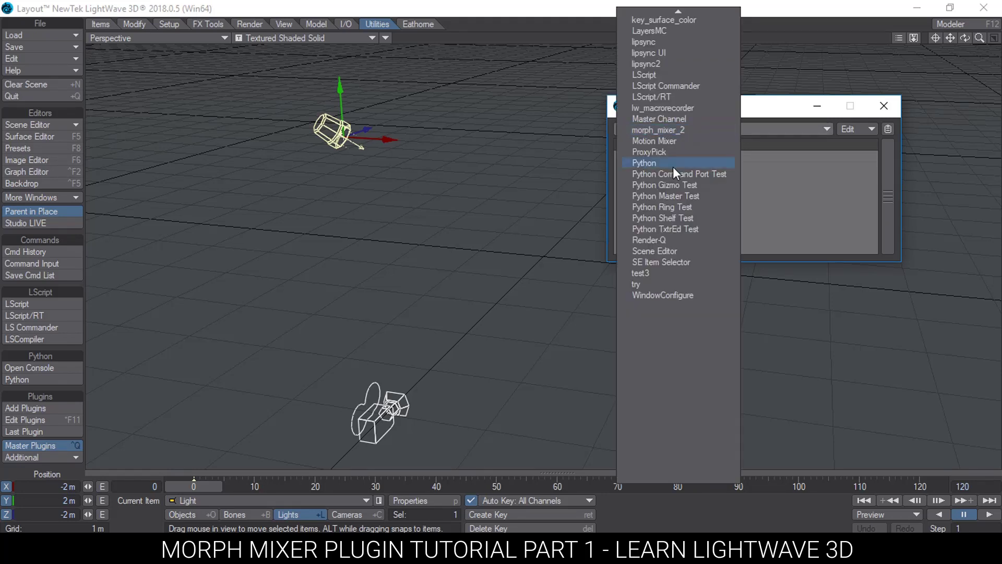
left_click(670, 140)
double_click(690, 168)
- Confirm the panel stays open while selecting the camera, then the light
left_click_drag(191, 103, 179, 90)
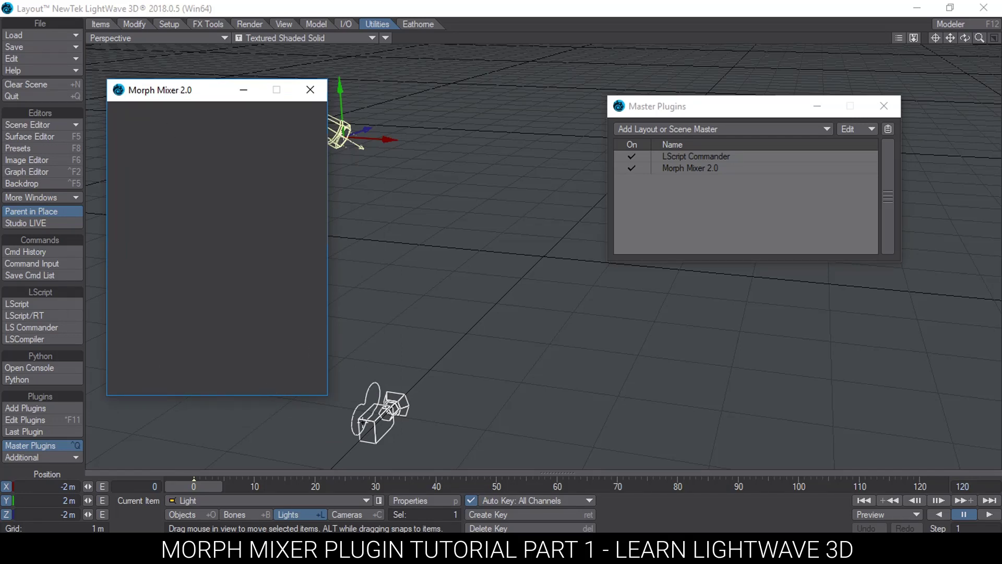
left_click(345, 158)
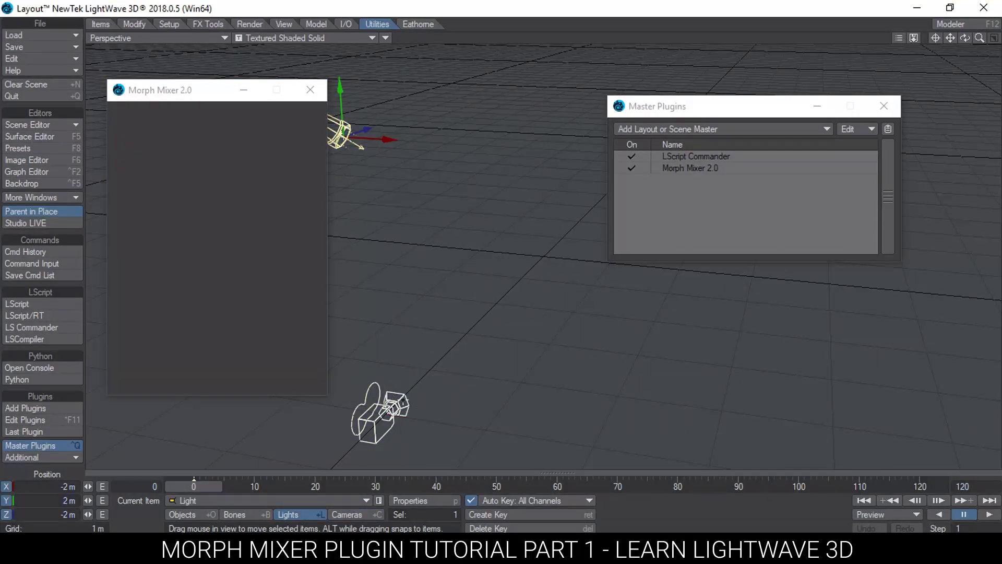
mouse_move(177, 93)
left_mouse_down()
mouse_move(205, 93)
mouse_move(173, 120)
left_mouse_up()
left_click(328, 141)
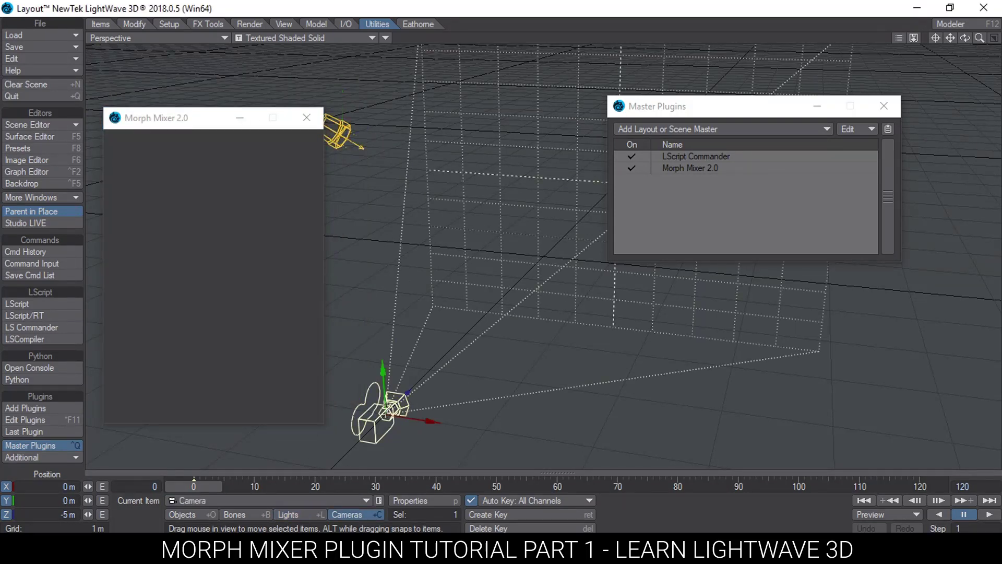
left_click(342, 128)
mouse_move(183, 118)
left_mouse_down()
mouse_move(197, 136)
mouse_move(180, 112)
left_mouse_up()
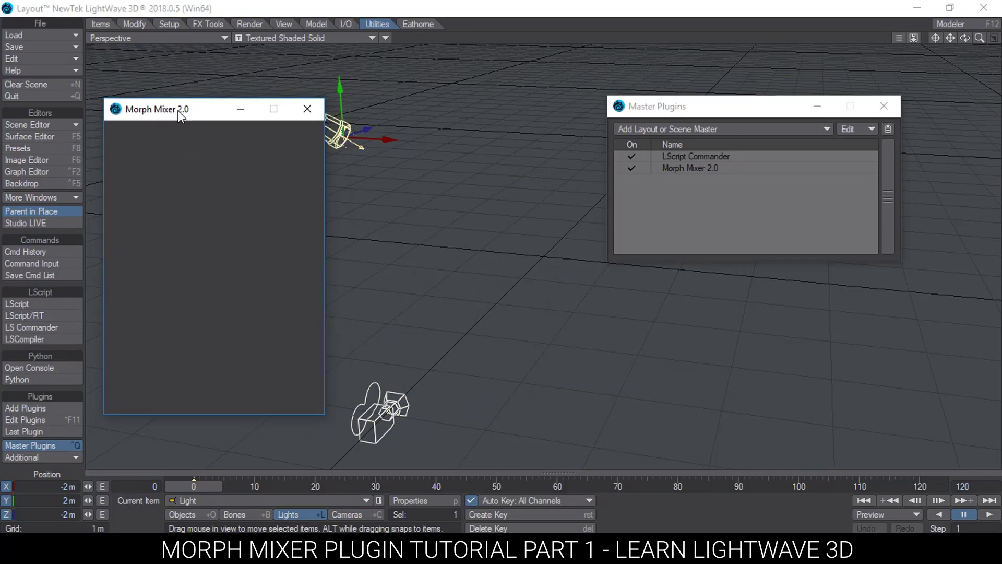